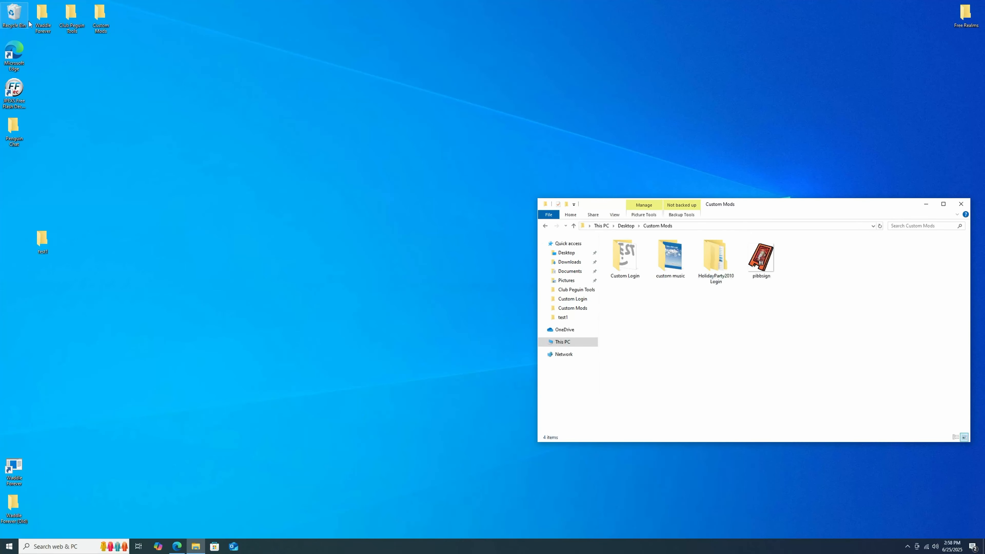
- Open the Waddle Forever desktop folder and search it for "login"
{"action": "left_click", "coordinate": [44, 20]}
{"action": "double_click", "coordinate": [44, 19]}
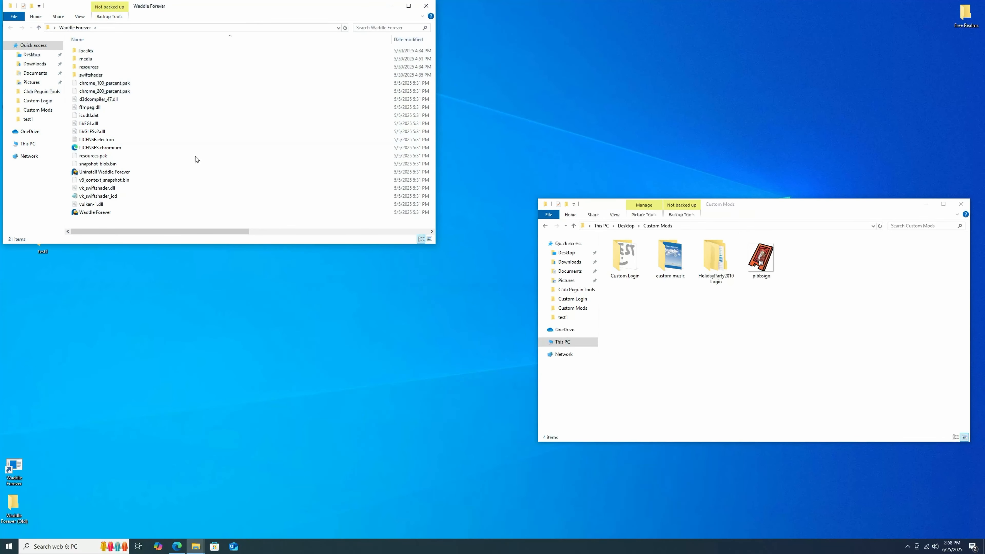
{"action": "left_click", "coordinate": [396, 26]}
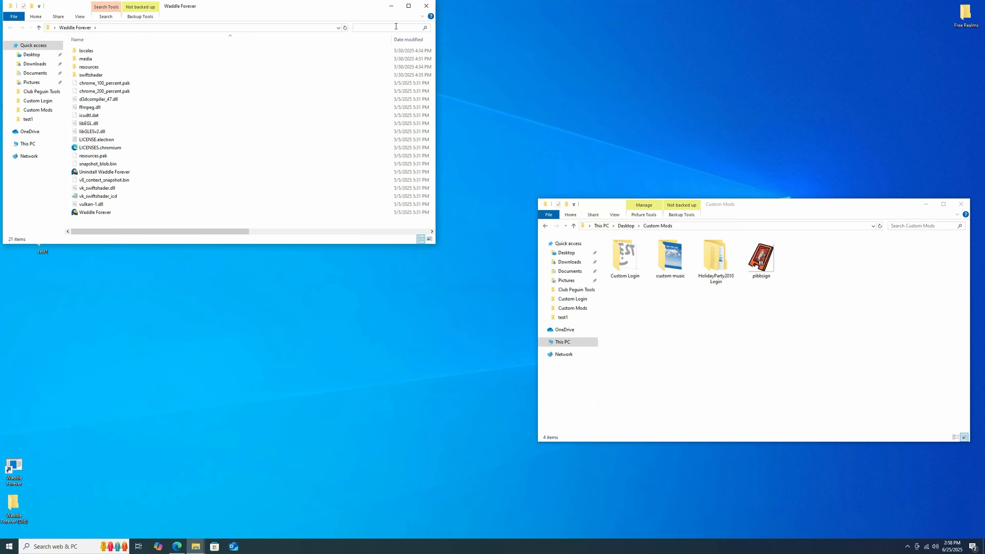
{"action": "type", "text": "login"}
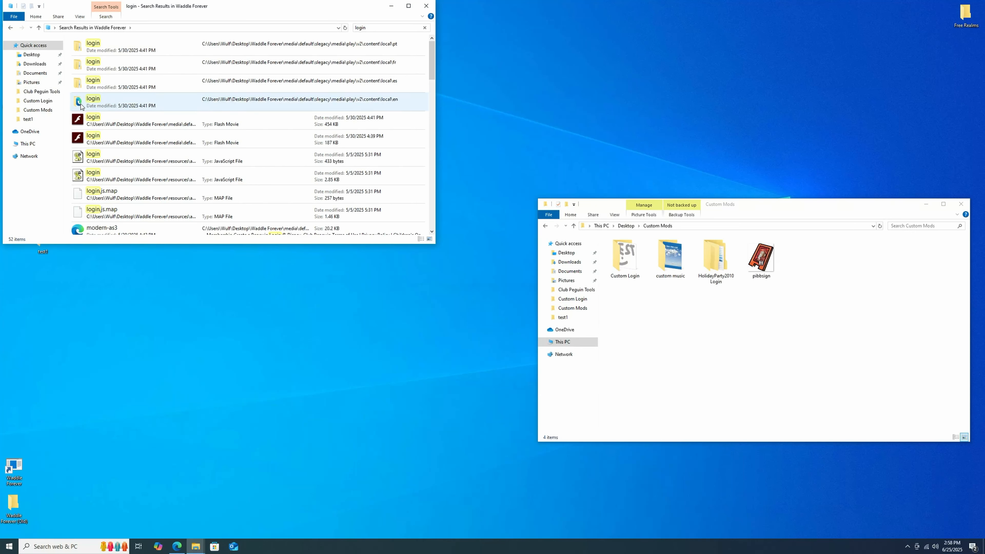
- Open the location of the English (local\en) login folder from the search results, and go into its backgrounds subfolder
{"action": "right_click", "coordinate": [180, 101]}
{"action": "left_click", "coordinate": [173, 101]}
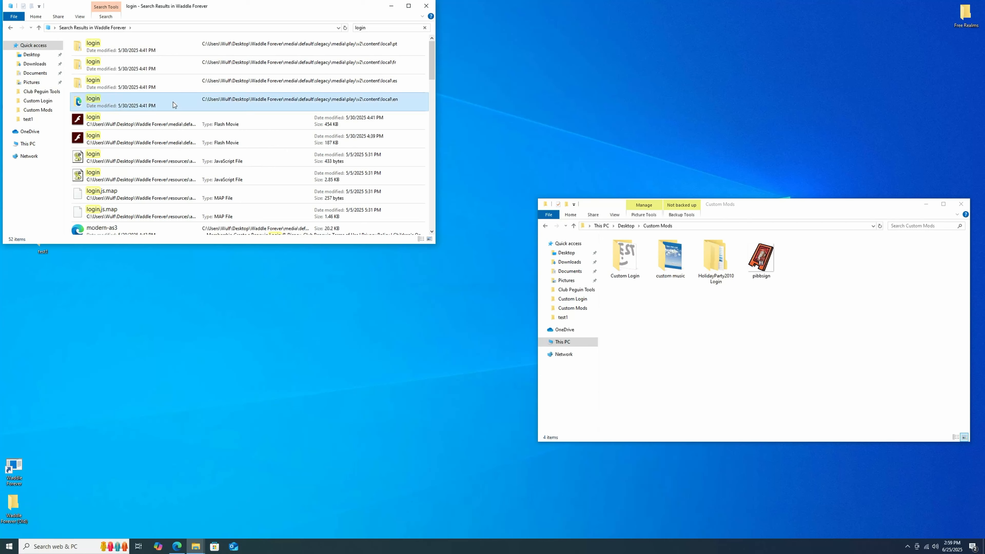
{"action": "right_click", "coordinate": [173, 102]}
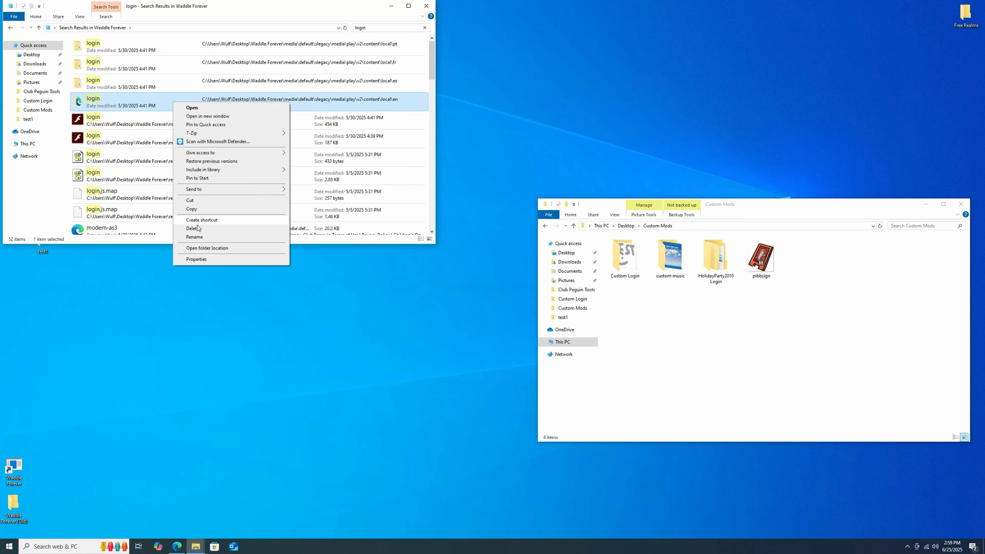
{"action": "left_click", "coordinate": [196, 248]}
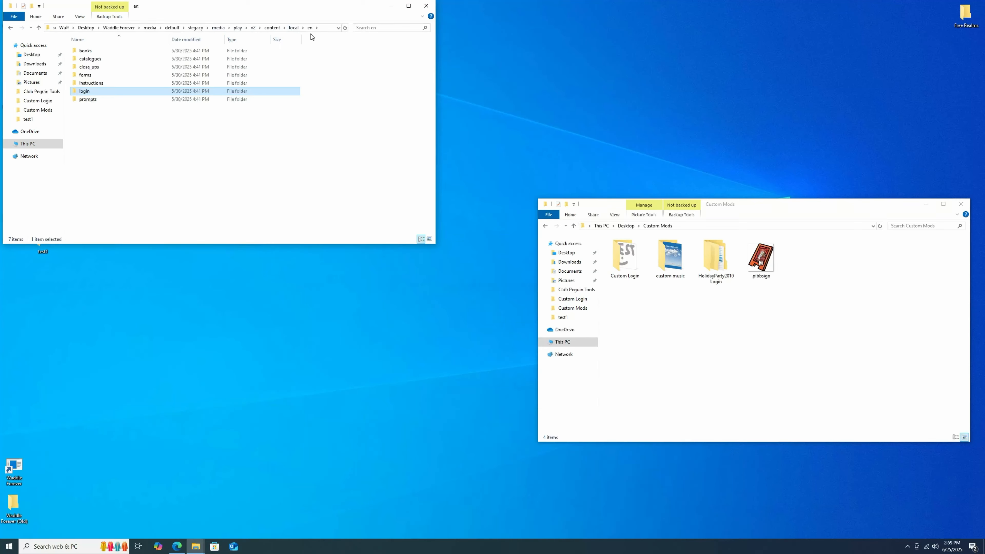
{"action": "double_click", "coordinate": [121, 91]}
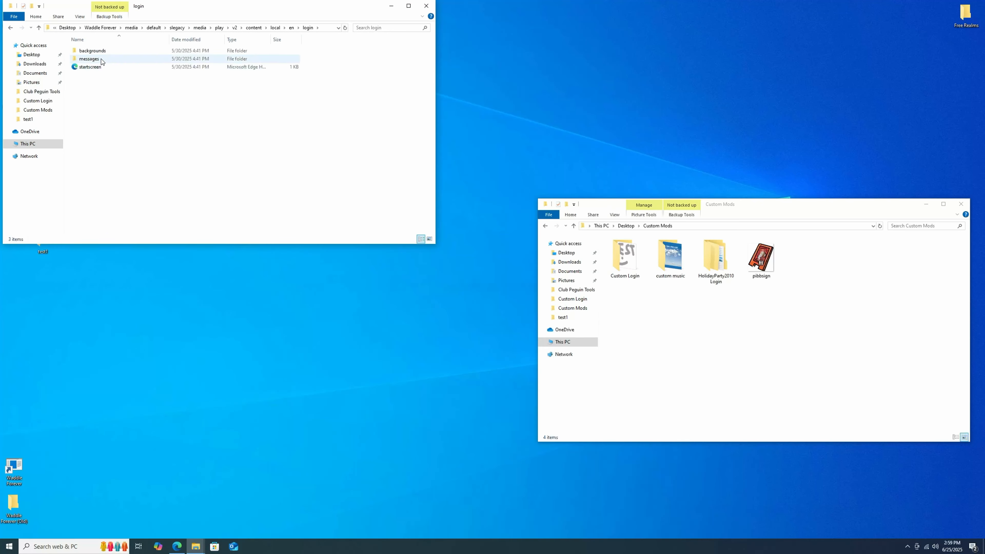
{"action": "double_click", "coordinate": [103, 52]}
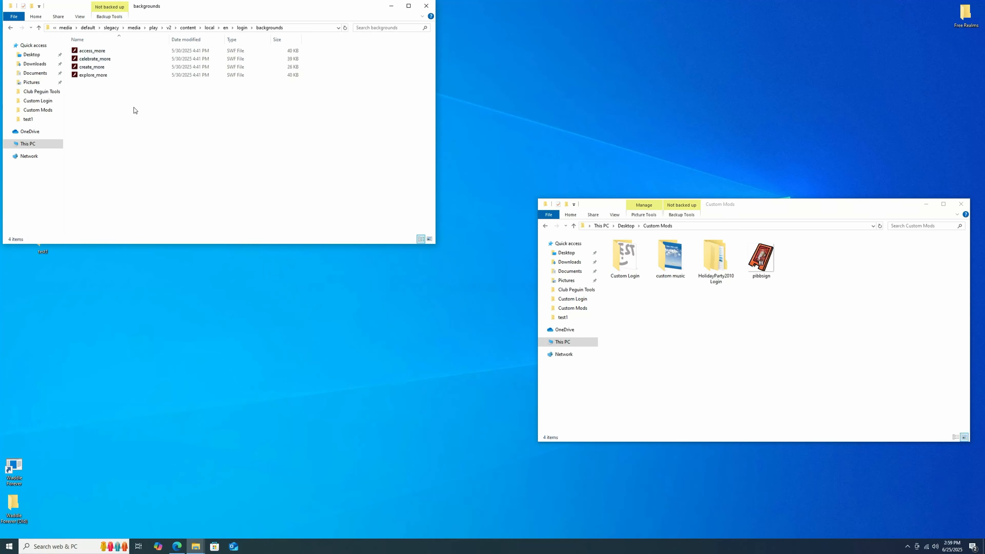
- In the Custom Mods window, go into HolidayParty2010Login and down through play, v2, content, local, en and login to backgrounds
{"action": "left_click", "coordinate": [717, 352]}
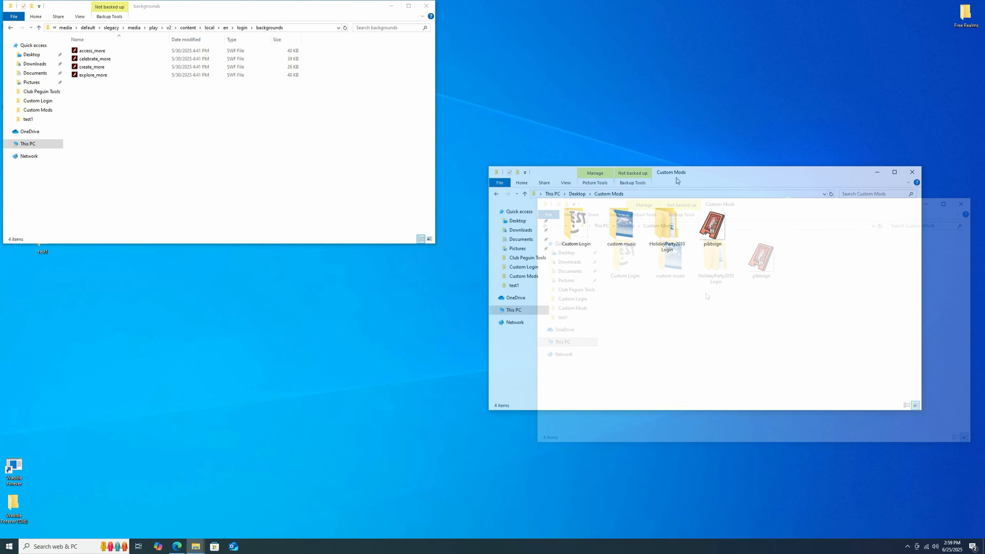
{"action": "double_click", "coordinate": [668, 227]}
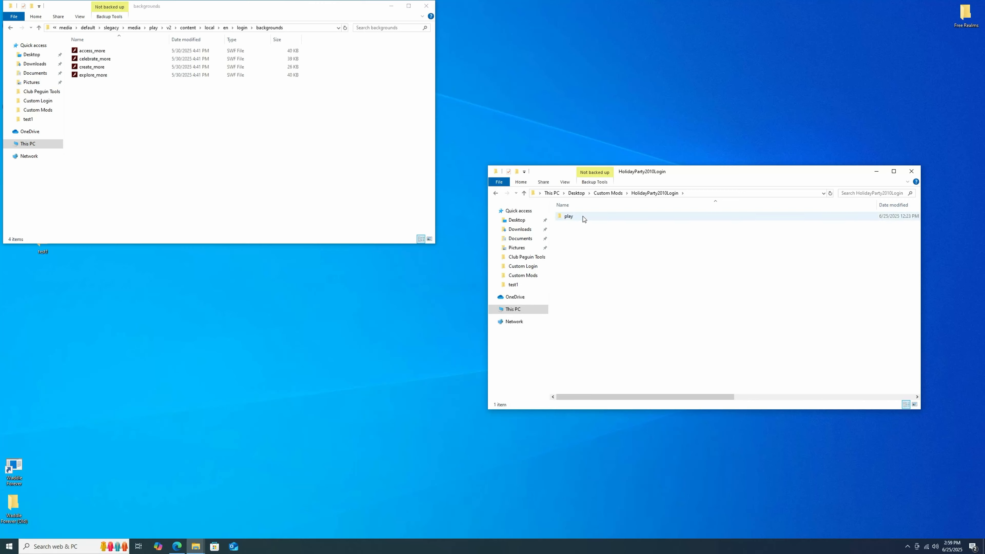
{"action": "mouse_move", "coordinate": [584, 219]}
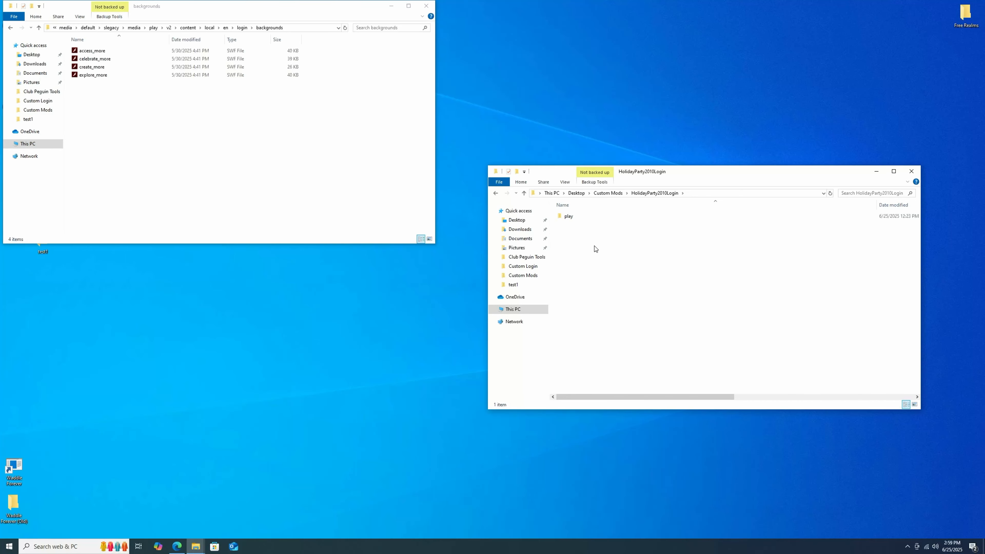
{"action": "double_click", "coordinate": [576, 218]}
{"action": "double_click", "coordinate": [589, 215]}
{"action": "double_click", "coordinate": [589, 217]}
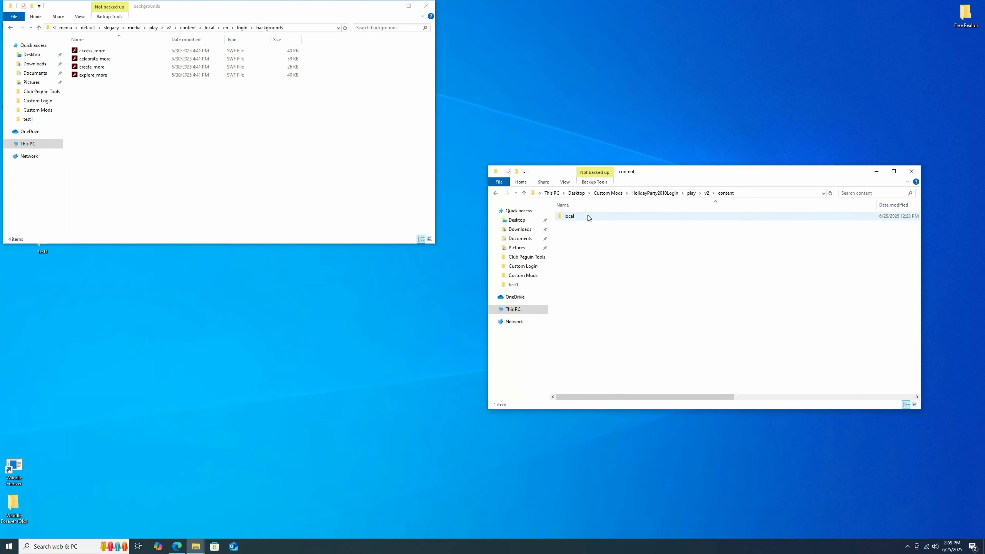
{"action": "double_click", "coordinate": [589, 217]}
{"action": "double_click", "coordinate": [589, 216]}
{"action": "double_click", "coordinate": [588, 216]}
{"action": "double_click", "coordinate": [588, 216]}
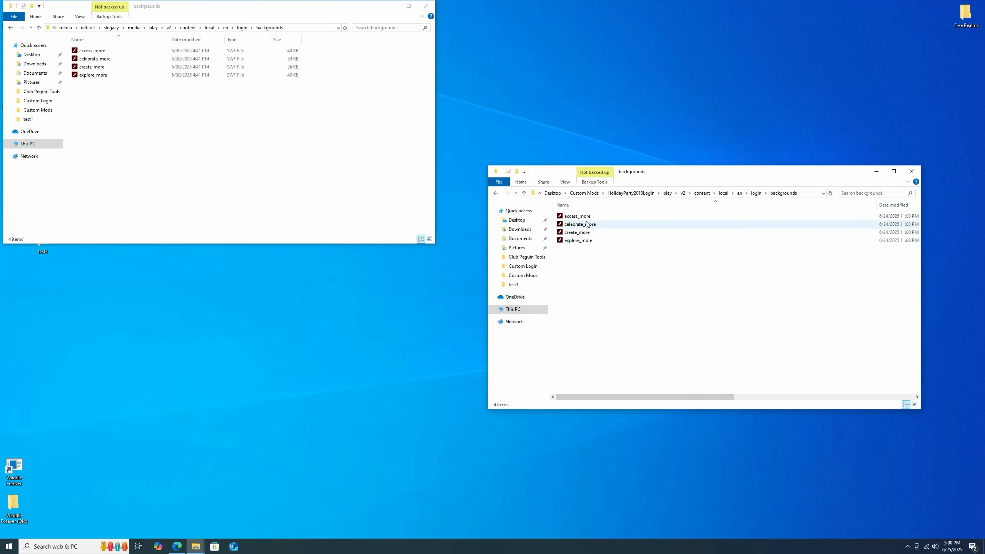
- Preview the mod's access_more and celebrate_more background files in Flash Player, and close both previews
{"action": "double_click", "coordinate": [577, 217]}
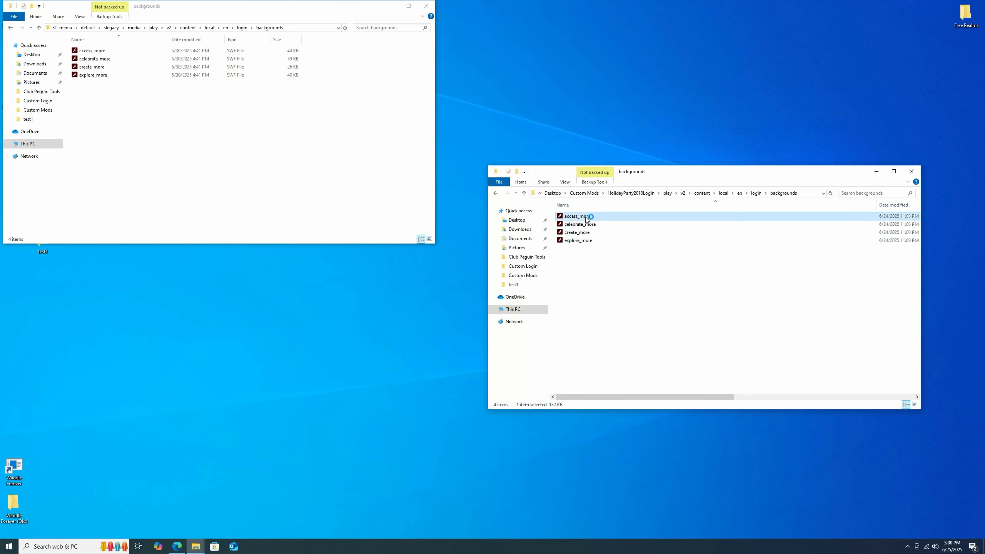
{"action": "double_click", "coordinate": [588, 225]}
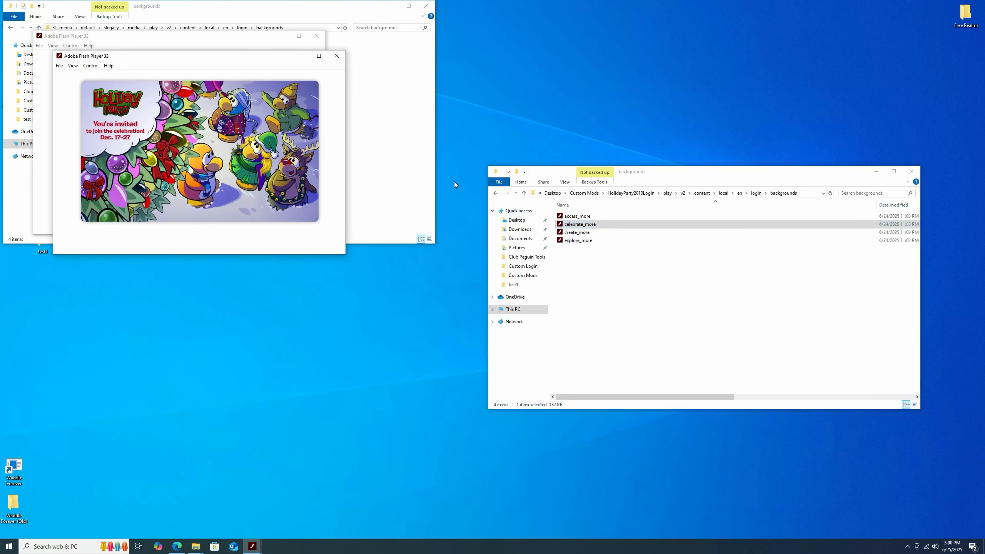
{"action": "left_click", "coordinate": [336, 56]}
{"action": "left_click", "coordinate": [316, 35]}
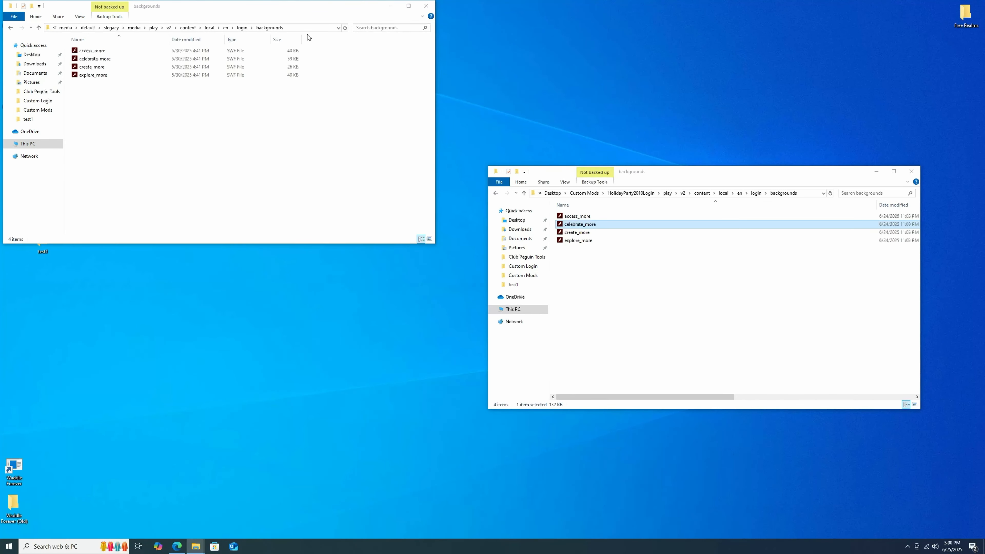
- Close the original backgrounds folder, reopen the Waddle Forever desktop folder and launch the Waddle Forever game from it
{"action": "left_click", "coordinate": [426, 6]}
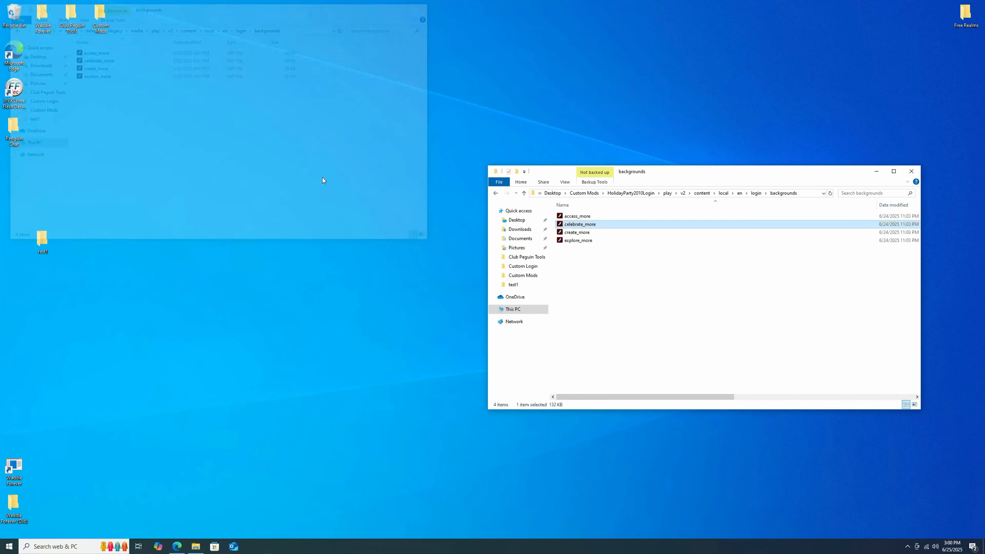
{"action": "double_click", "coordinate": [42, 21]}
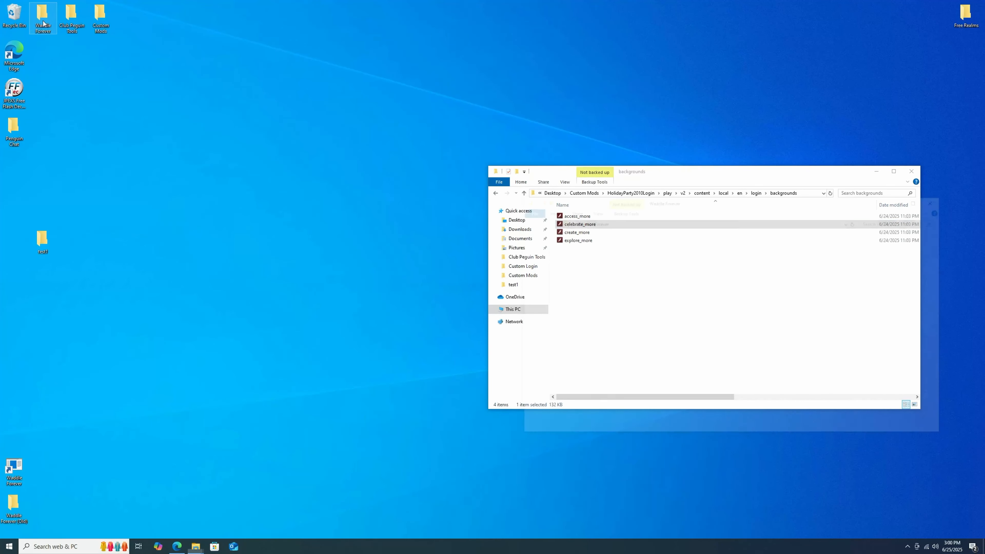
{"action": "left_click_drag", "start_coordinate": [682, 200], "coordinate": [192, 176]}
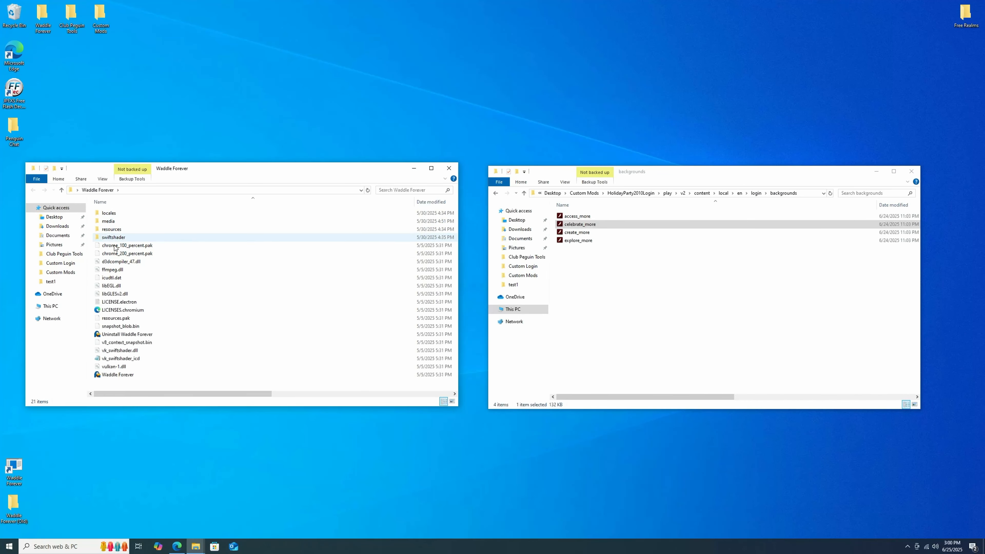
{"action": "left_click", "coordinate": [121, 376]}
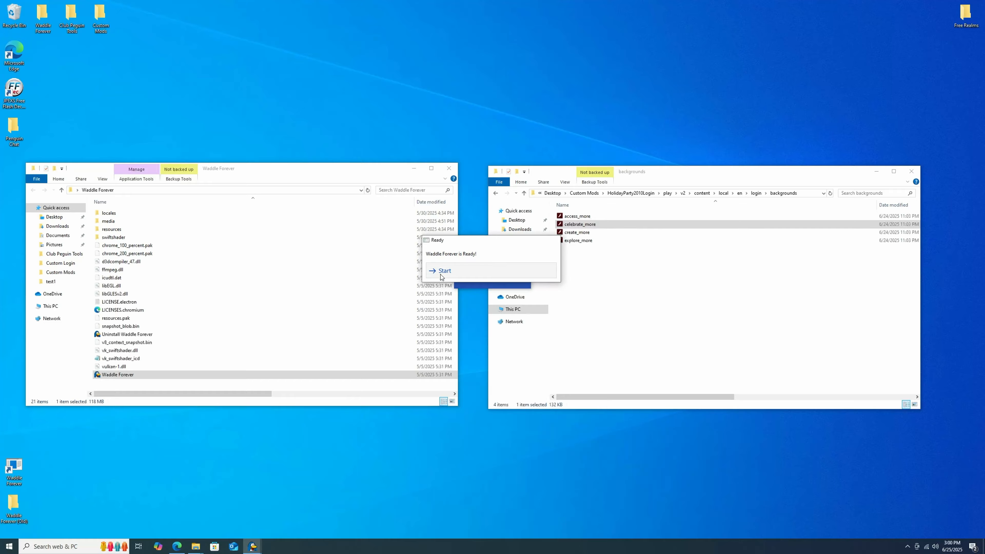
{"action": "left_click", "coordinate": [441, 274]}
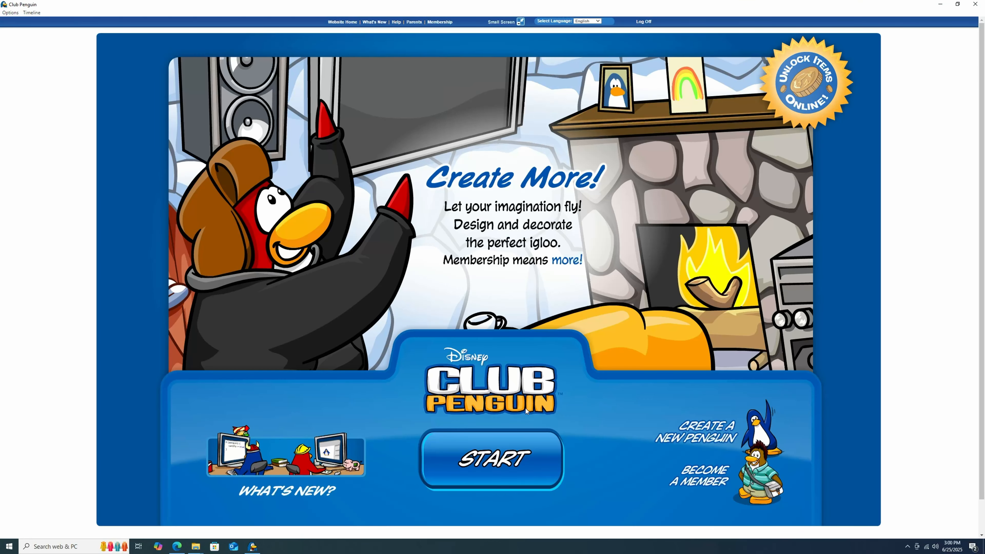
- Open the game's mods folder from its Mods window and move the HolidayParty2010Login folder from Custom Mods into it
{"action": "left_click", "coordinate": [6, 13]}
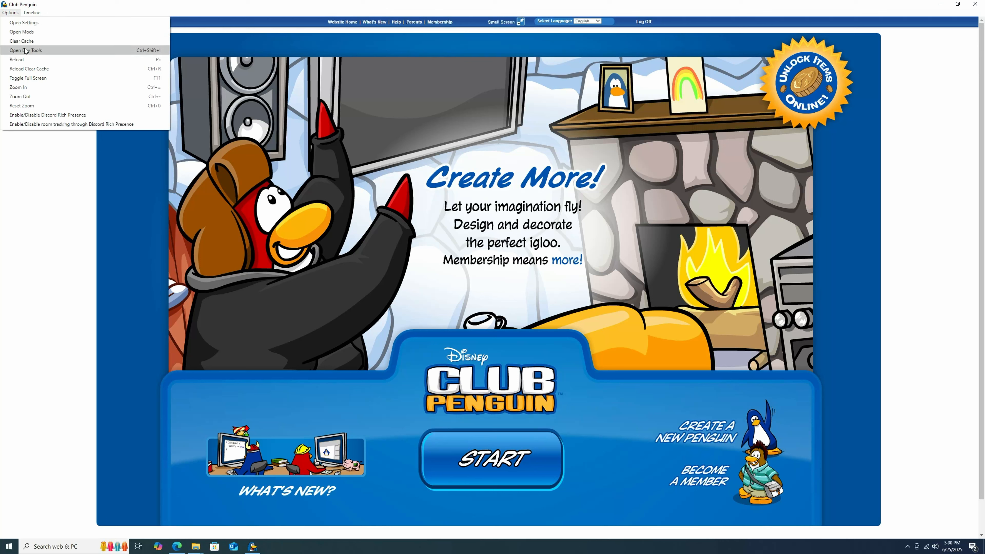
{"action": "left_click", "coordinate": [22, 32]}
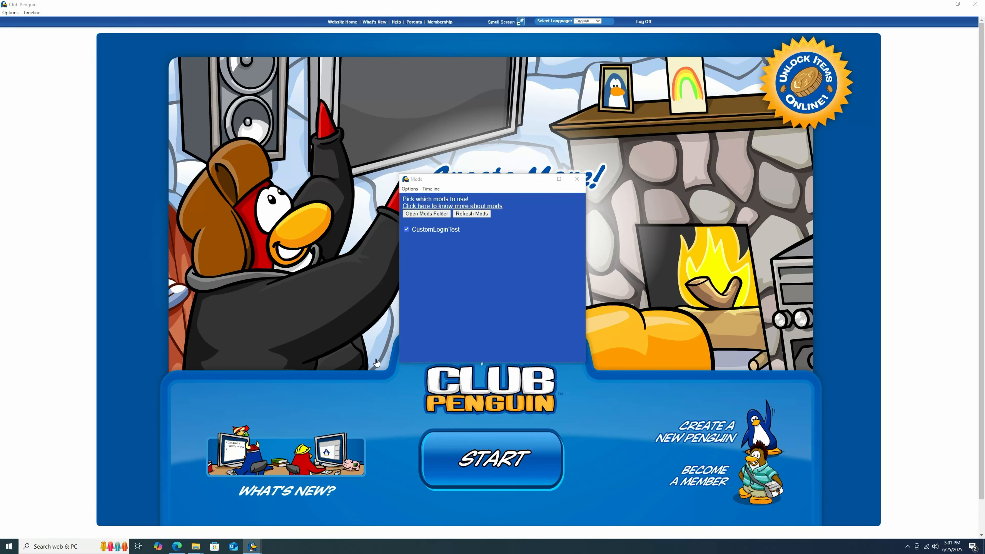
{"action": "mouse_move", "coordinate": [196, 545]}
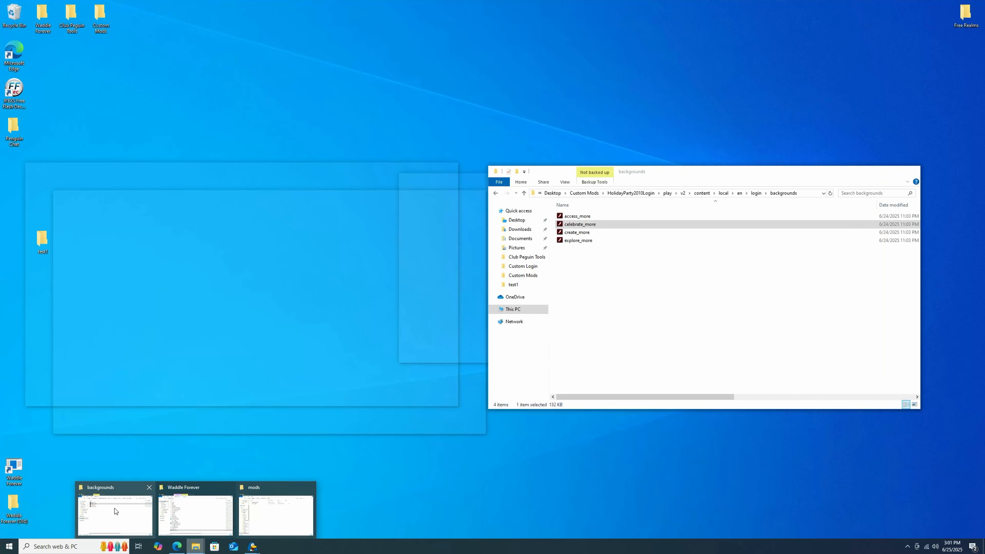
{"action": "left_click", "coordinate": [116, 512]}
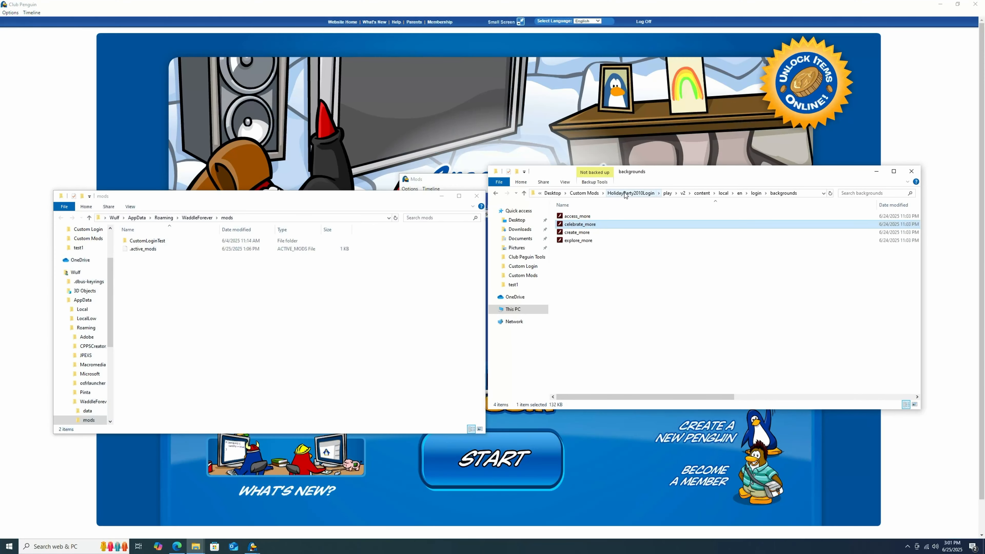
{"action": "left_click", "coordinate": [584, 193]}
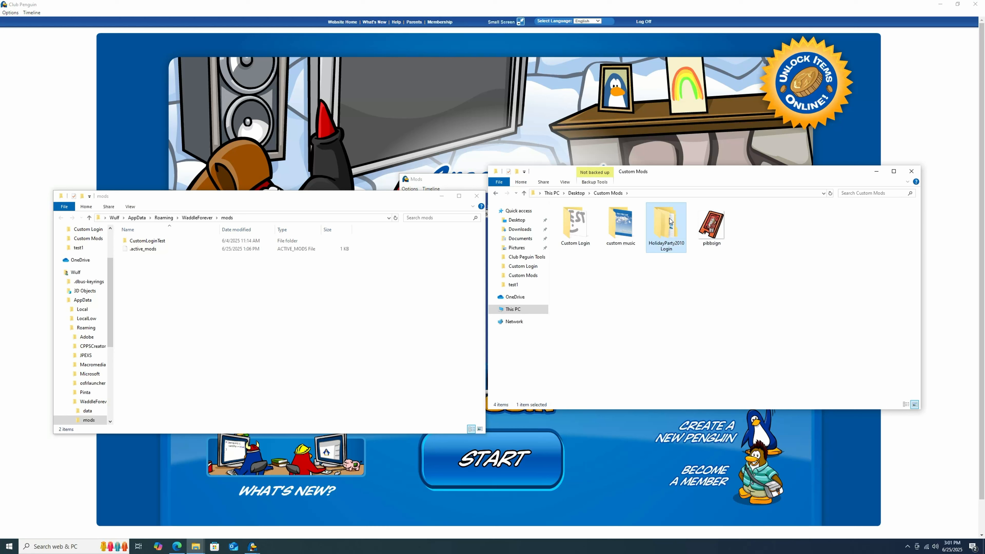
{"action": "left_click_drag", "start_coordinate": [670, 220], "coordinate": [224, 333]}
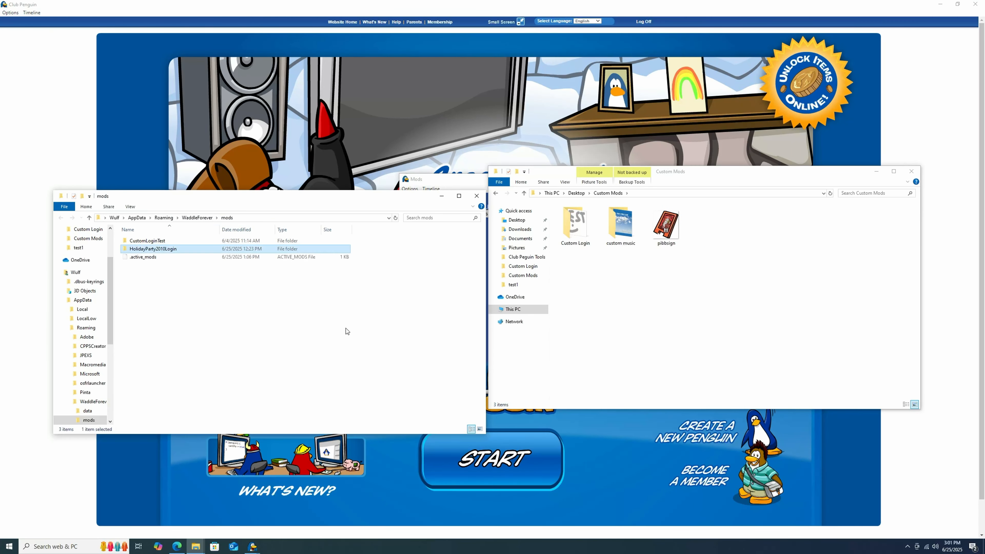
{"action": "left_click", "coordinate": [447, 197]}
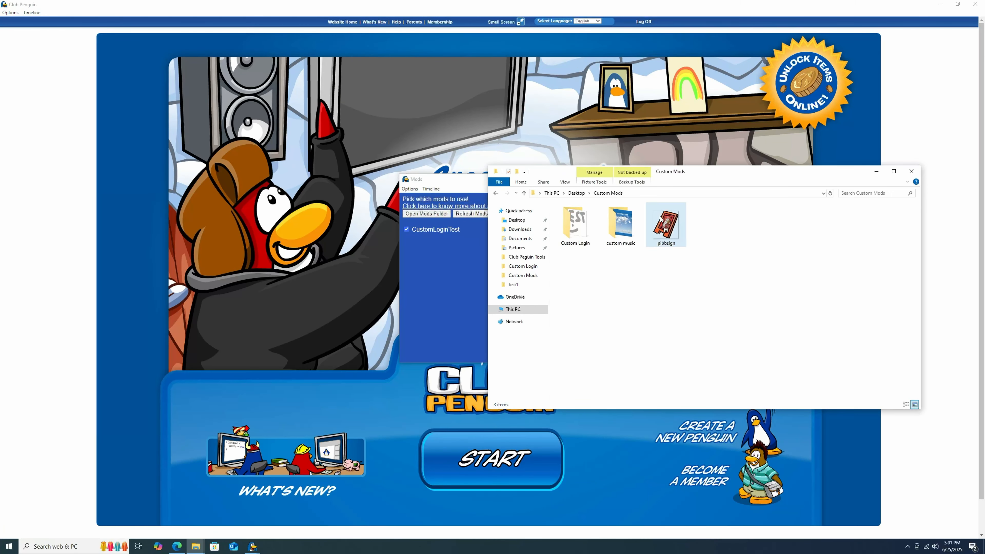
{"action": "left_click", "coordinate": [911, 171]}
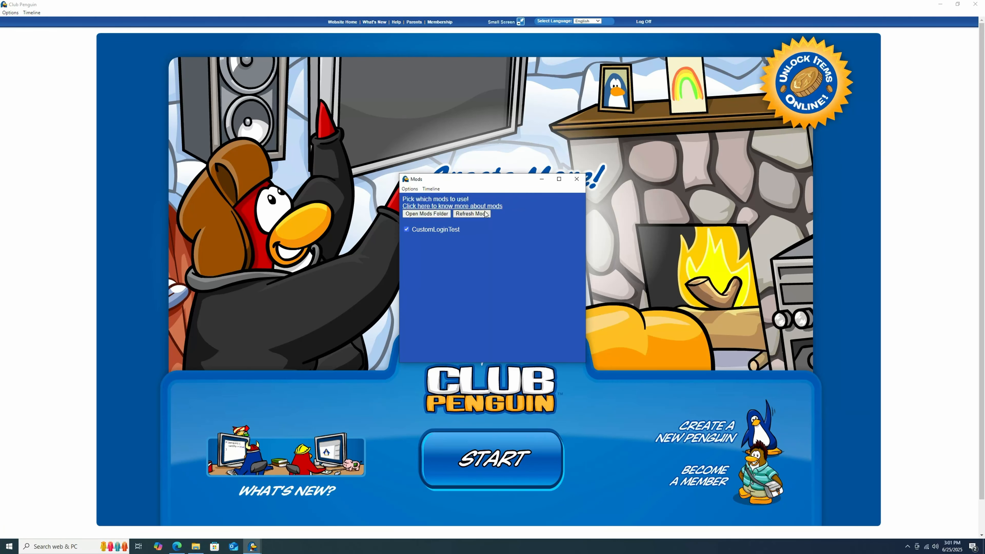
- Refresh the game's mod list, disable CustomLoginTest, keep only HolidayParty2010Login enabled and minimize the Mods window
{"action": "left_click", "coordinate": [478, 213]}
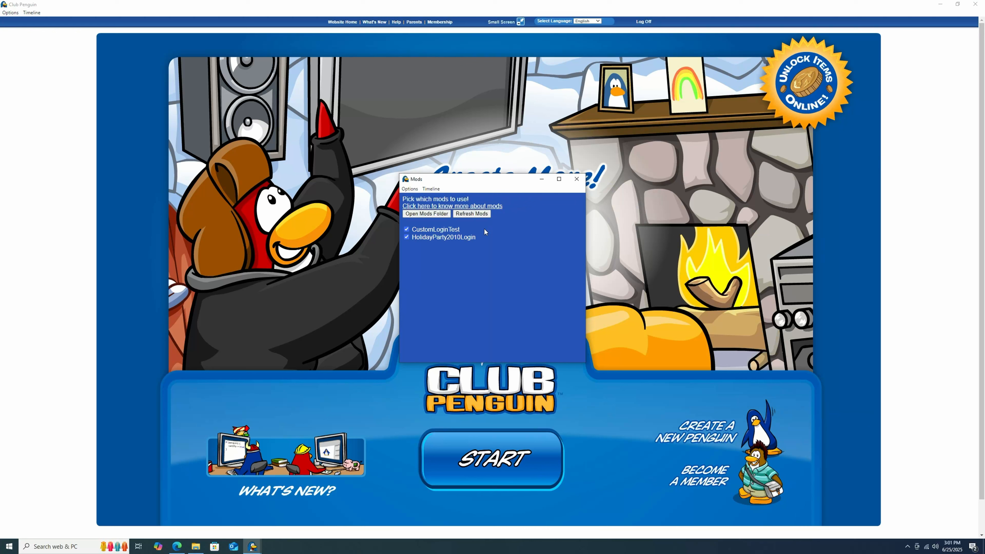
{"action": "left_click", "coordinate": [406, 230]}
{"action": "left_click", "coordinate": [407, 237]}
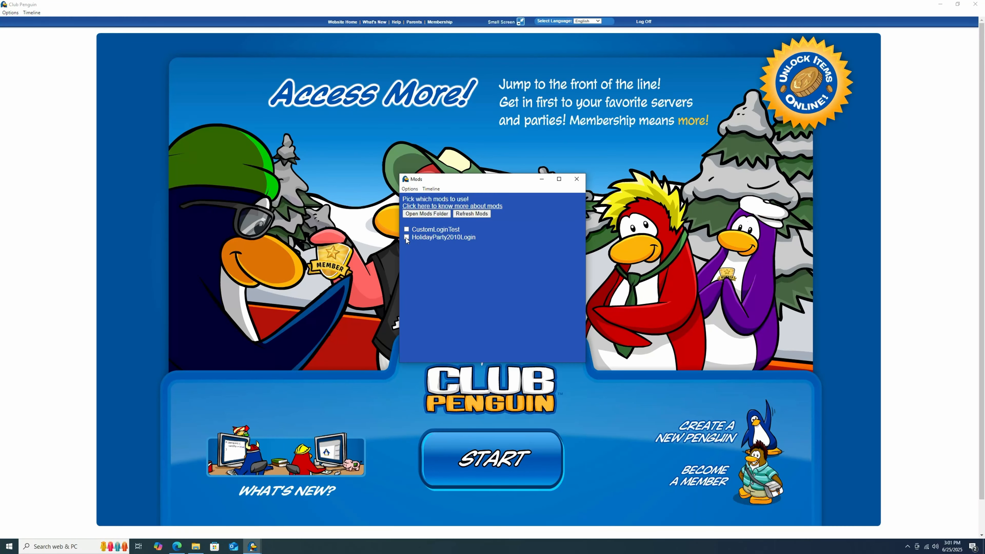
{"action": "left_click", "coordinate": [406, 237]}
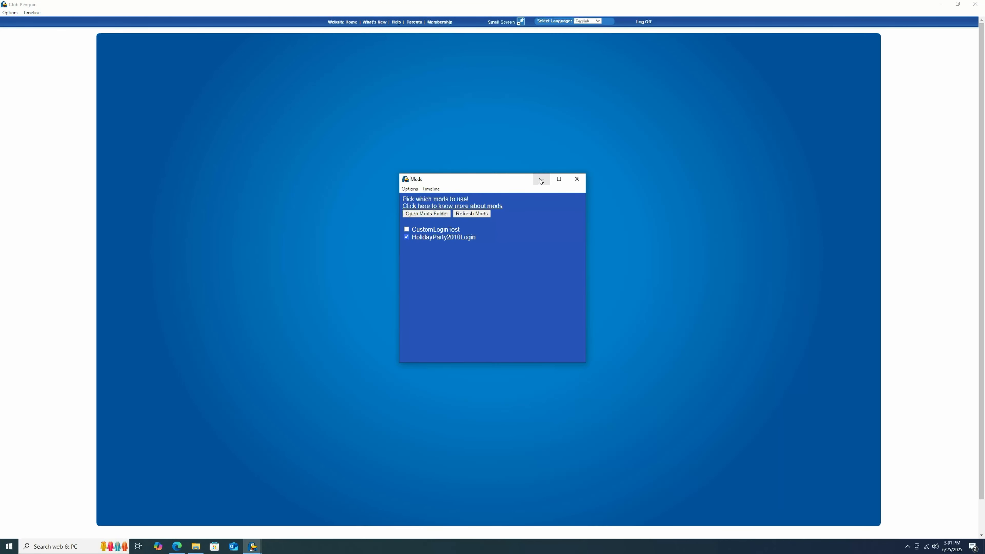
{"action": "left_click", "coordinate": [540, 179]}
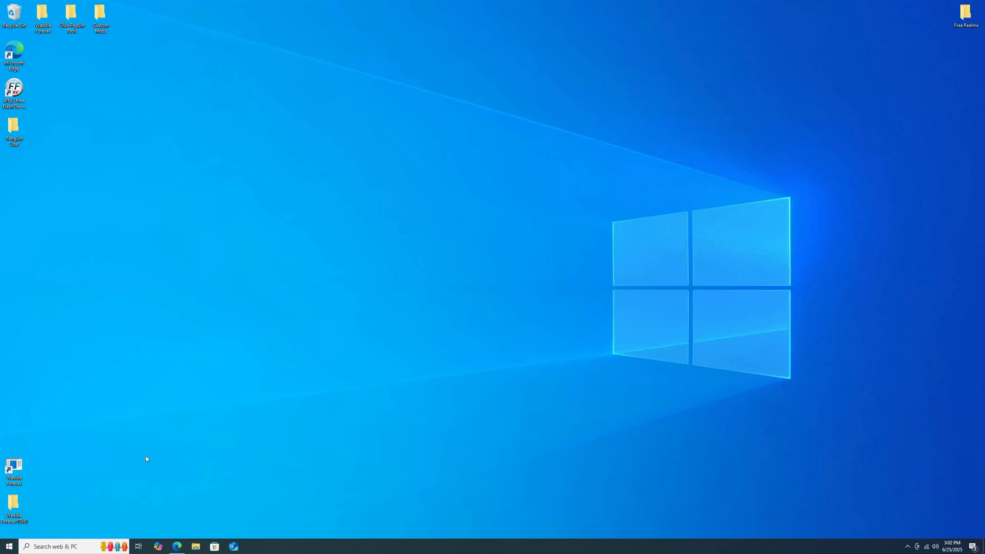
- Find Pinta with the Windows search and launch it
{"action": "left_click", "coordinate": [46, 551]}
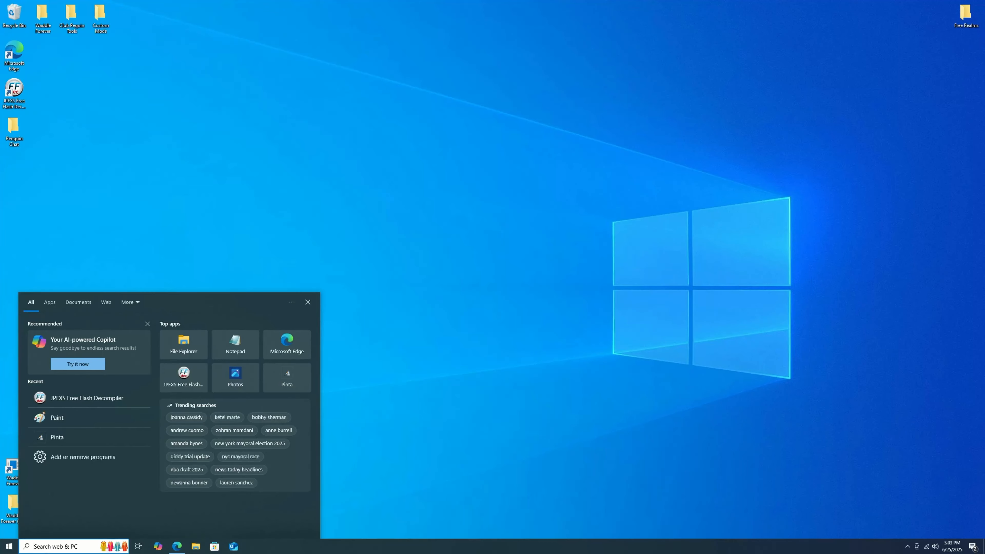
{"action": "type", "text": "pinta"}
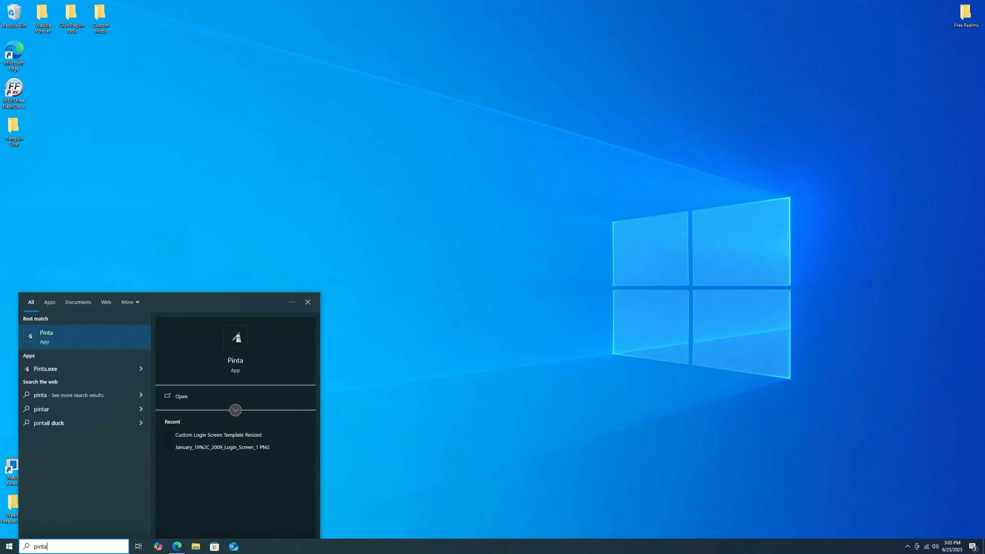
{"action": "key", "text": "Return"}
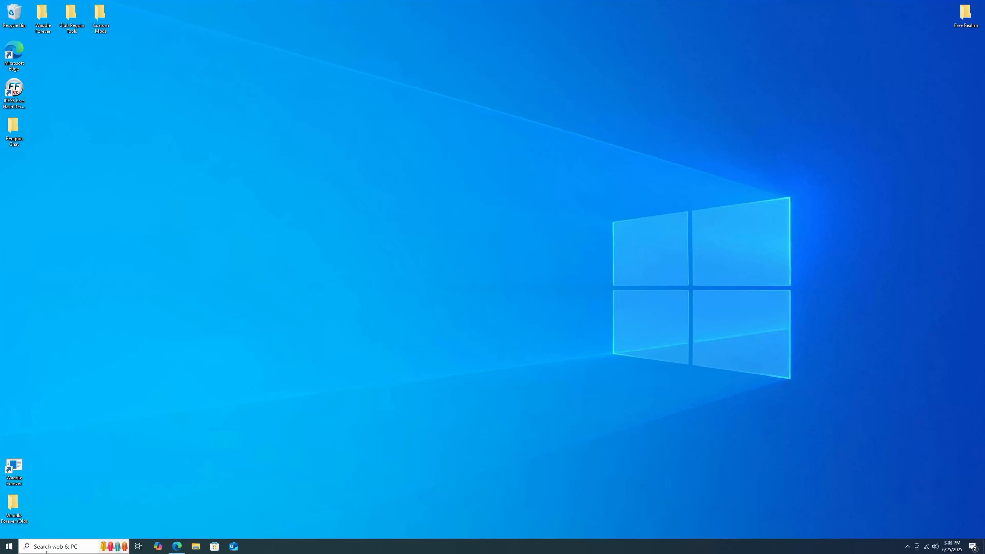
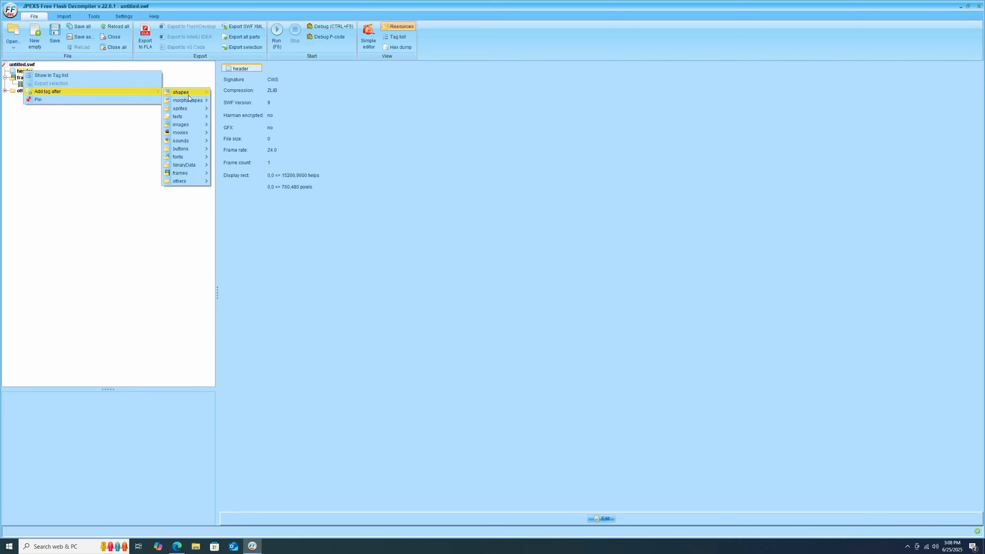
- Create a sprite after the header of the new SWF from the desktop file wulfbackgroundgif.gif
{"action": "mouse_move", "coordinate": [195, 112]}
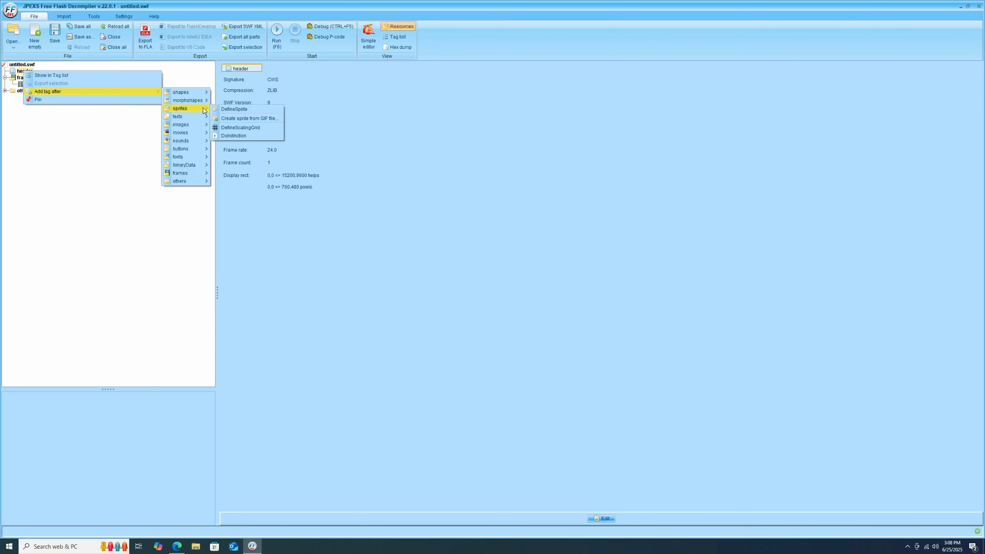
{"action": "left_click", "coordinate": [246, 117]}
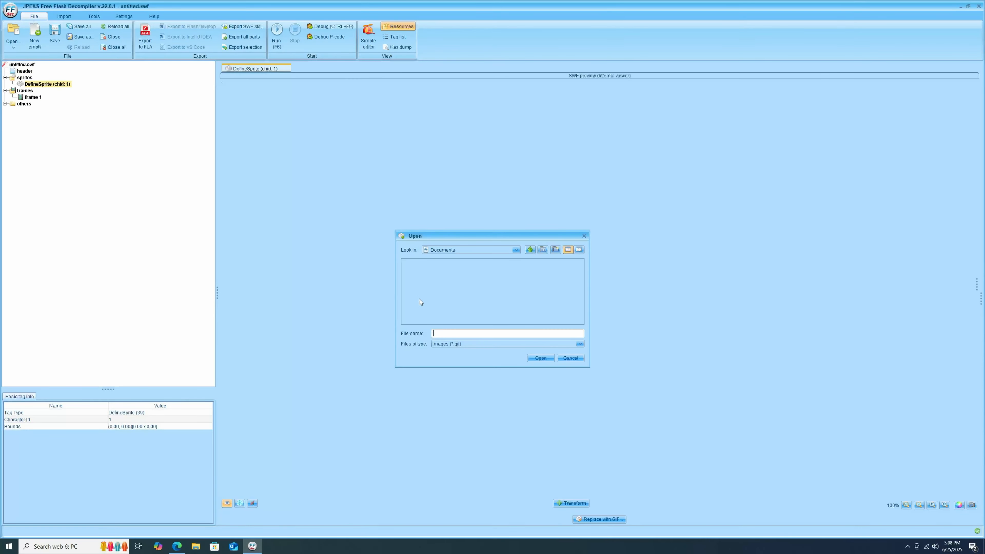
{"action": "left_click", "coordinate": [515, 251]}
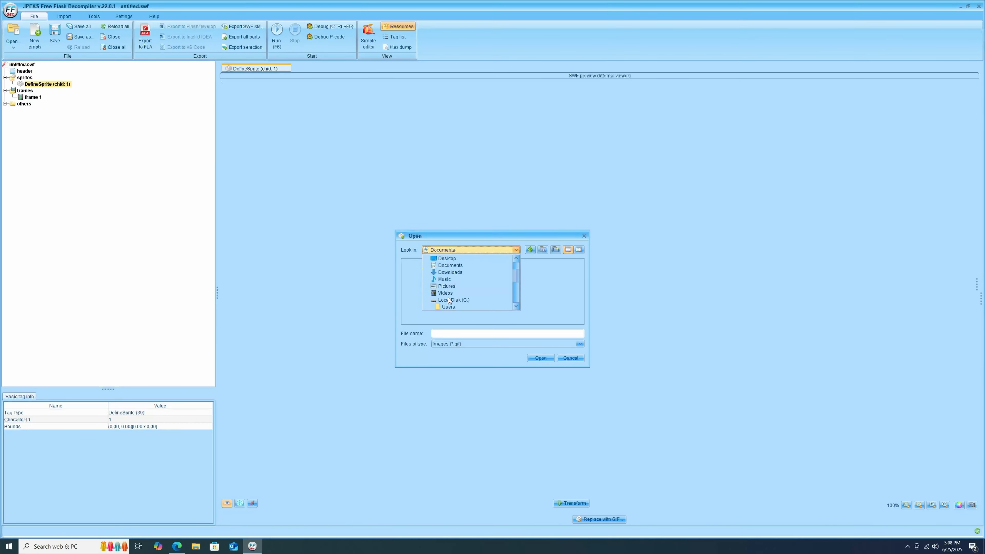
{"action": "left_click", "coordinate": [447, 258]}
{"action": "left_click", "coordinate": [432, 304]}
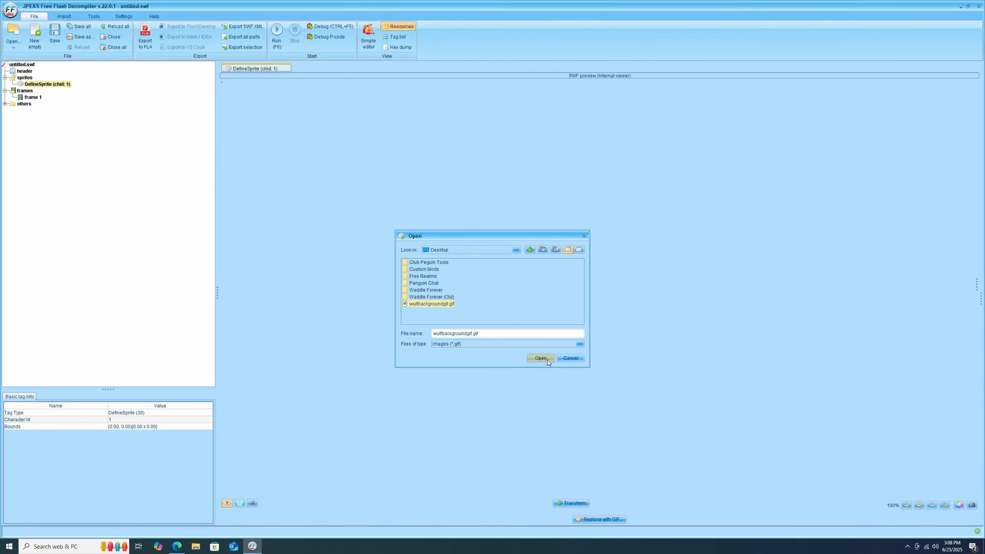
{"action": "left_click", "coordinate": [541, 358]}
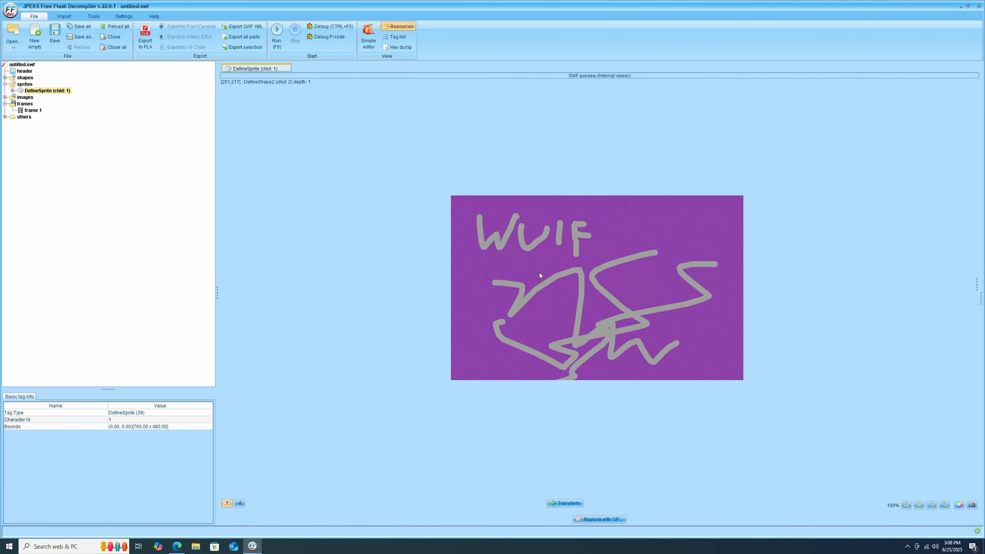
- Add a PlaceObject tag after frame 1
{"action": "right_click", "coordinate": [32, 112]}
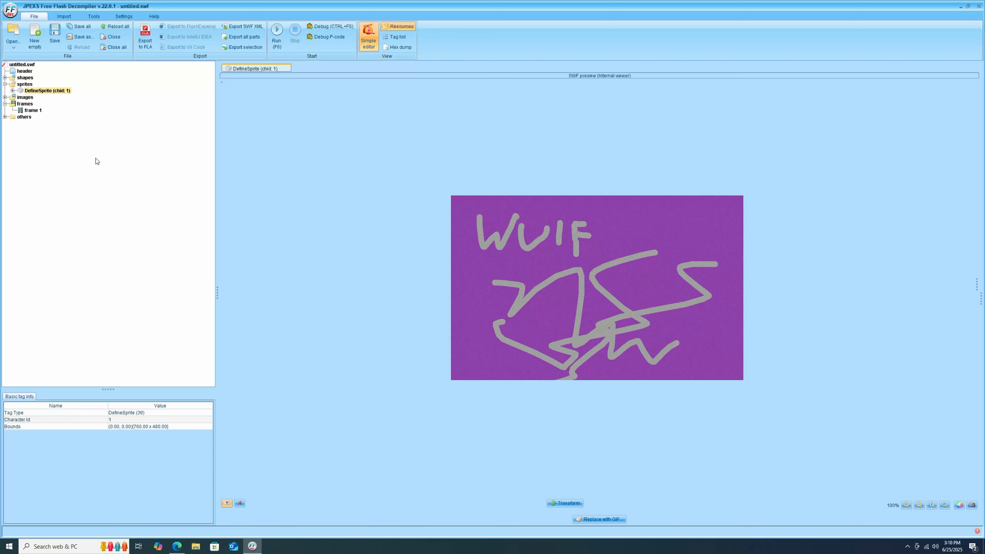
{"action": "left_click", "coordinate": [32, 110]}
{"action": "right_click", "coordinate": [40, 112]}
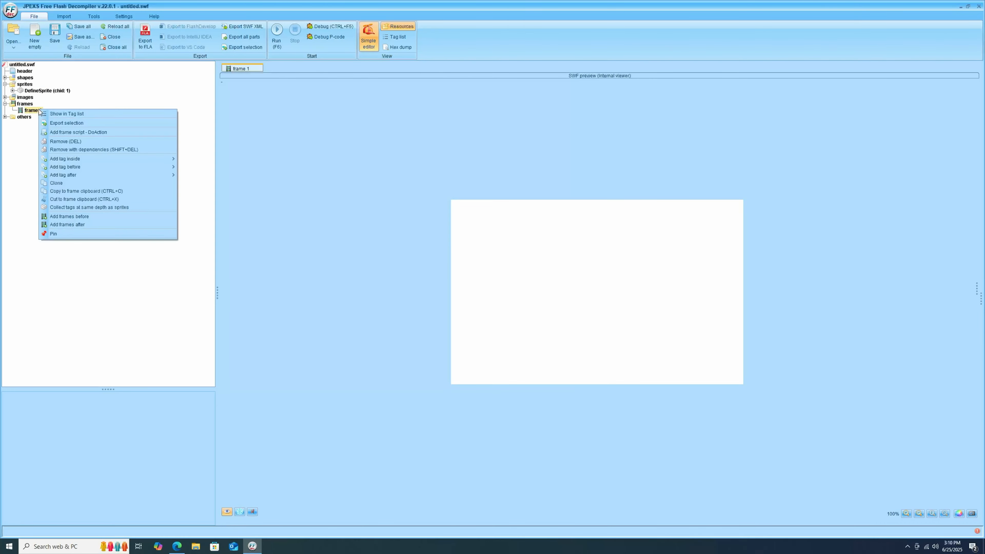
{"action": "mouse_move", "coordinate": [115, 175]}
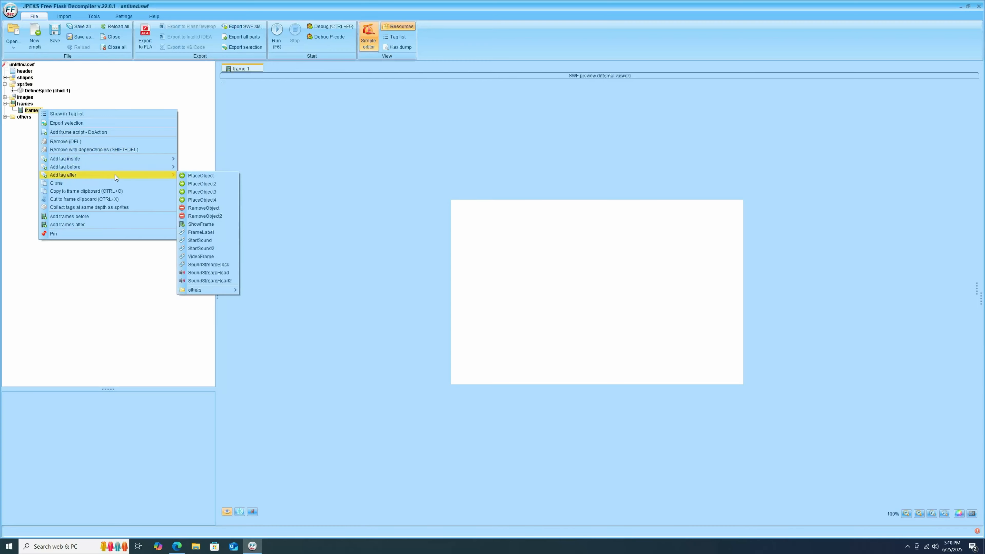
{"action": "left_click", "coordinate": [191, 176]}
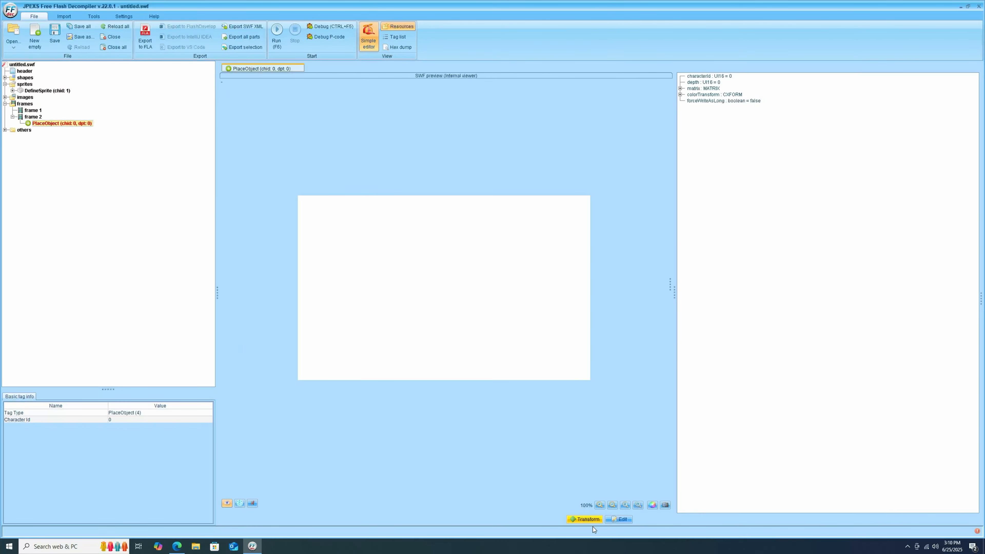
- Set the PlaceObject tag's characterId to 1 so it places the GIF sprite, and save the tag edit
{"action": "left_click", "coordinate": [620, 519]}
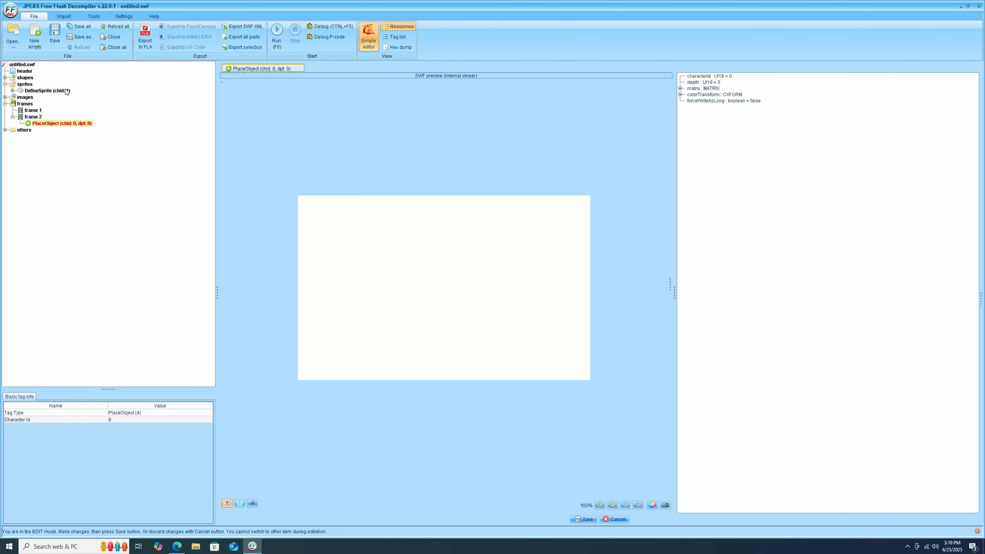
{"action": "left_click", "coordinate": [732, 76]}
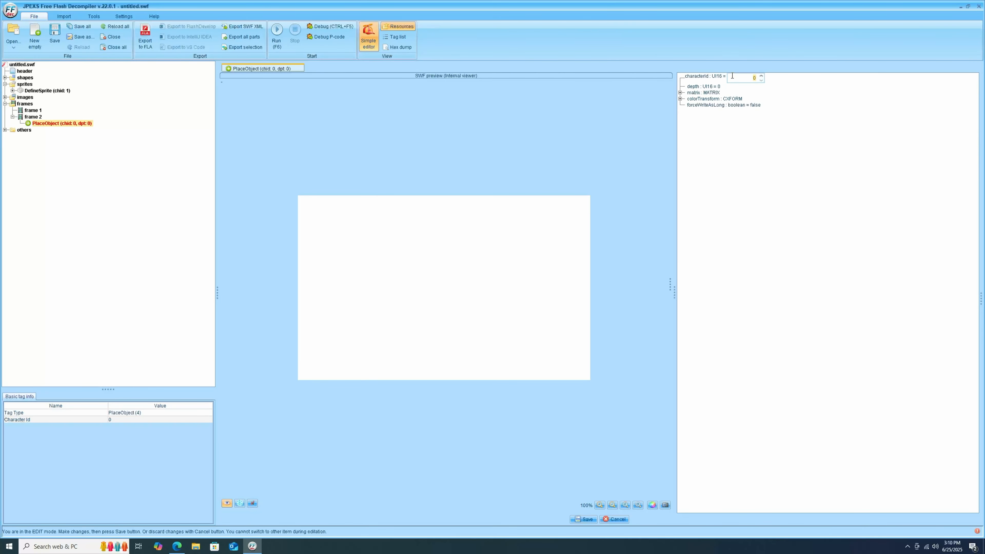
{"action": "left_click", "coordinate": [584, 519]}
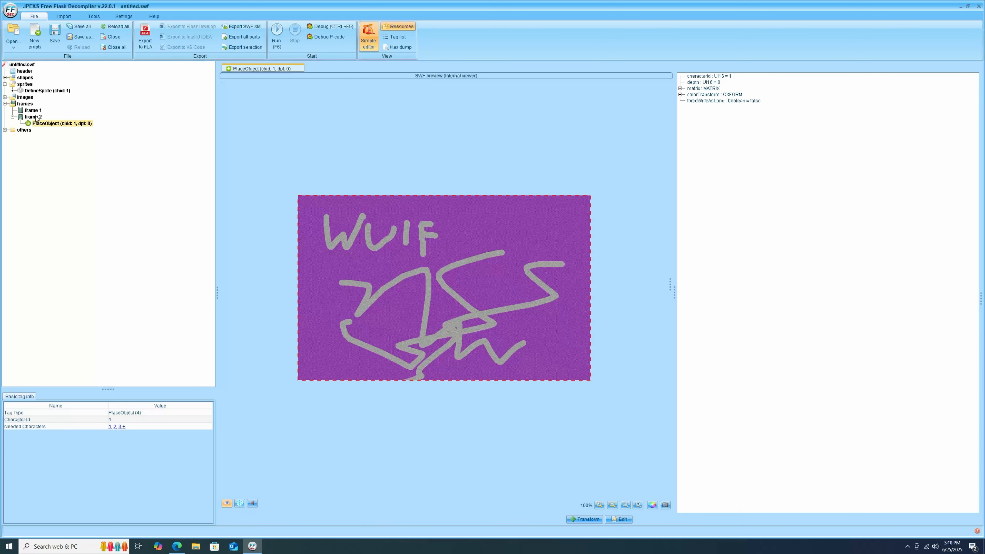
- Compare the contents of frame 1 and frame 2, run the SWF in Flash Player and close the preview
{"action": "left_click", "coordinate": [34, 111]}
{"action": "left_click", "coordinate": [43, 123]}
{"action": "left_click", "coordinate": [40, 111]}
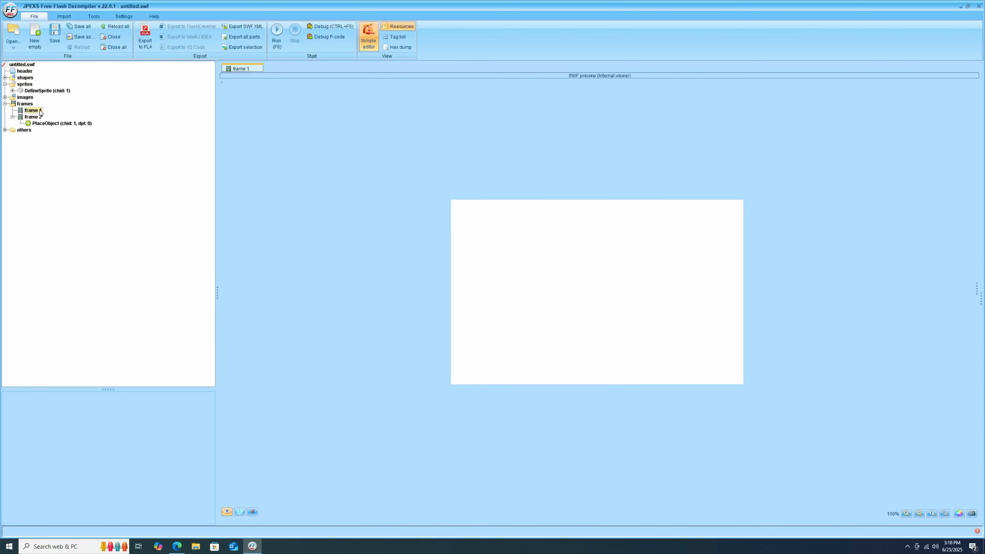
{"action": "right_click", "coordinate": [40, 111]}
{"action": "left_click", "coordinate": [11, 162]}
{"action": "left_click", "coordinate": [34, 117]}
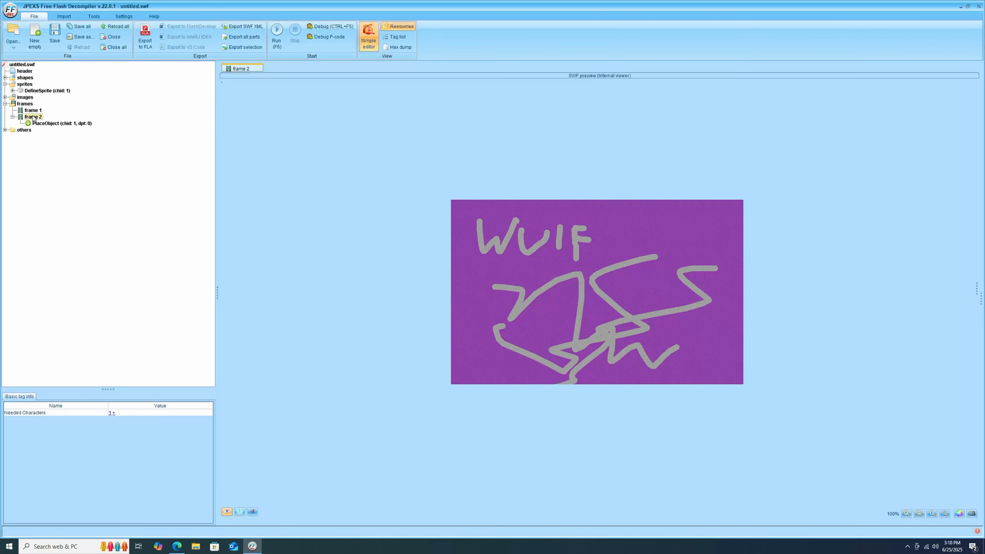
{"action": "left_click", "coordinate": [276, 33]}
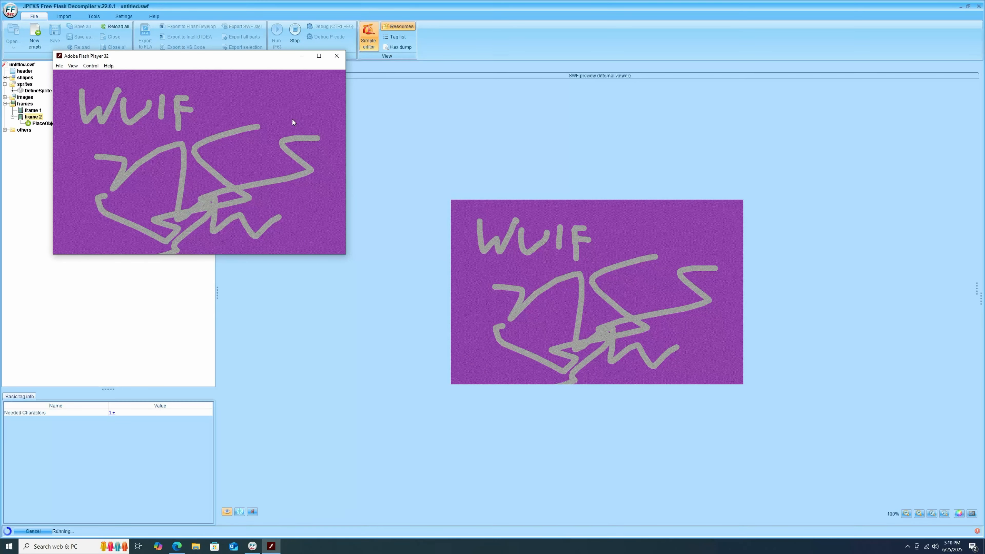
{"action": "left_click", "coordinate": [336, 56]}
- Remove the blank first frame and expand the remaining frame with the background
{"action": "left_click", "coordinate": [29, 111]}
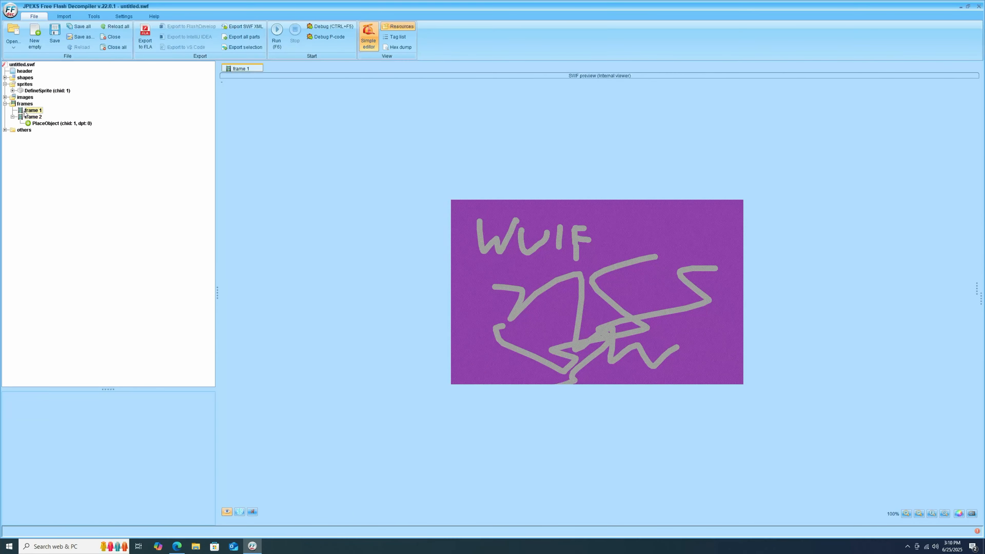
{"action": "right_click", "coordinate": [28, 112]}
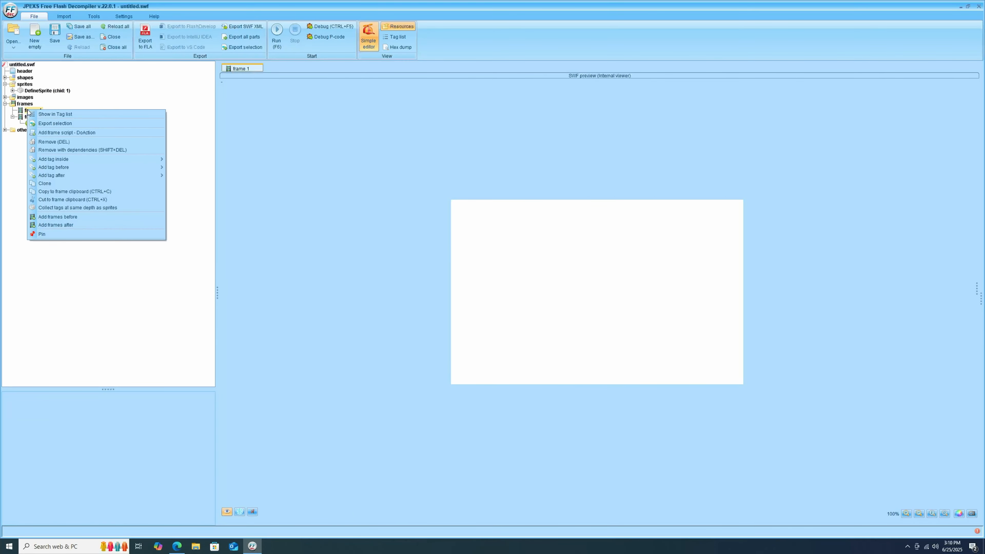
{"action": "left_click", "coordinate": [53, 142]}
{"action": "left_click", "coordinate": [476, 313]}
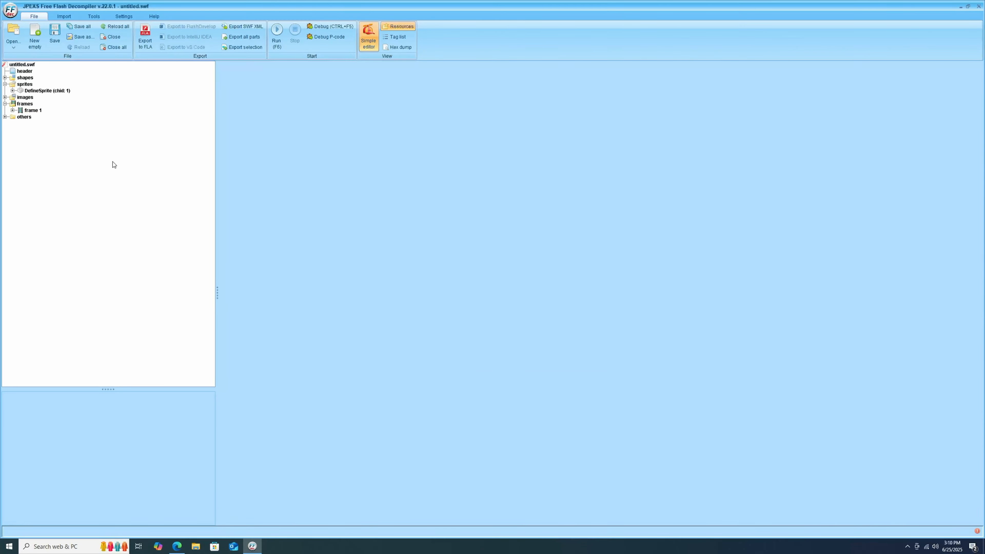
{"action": "left_click", "coordinate": [29, 110]}
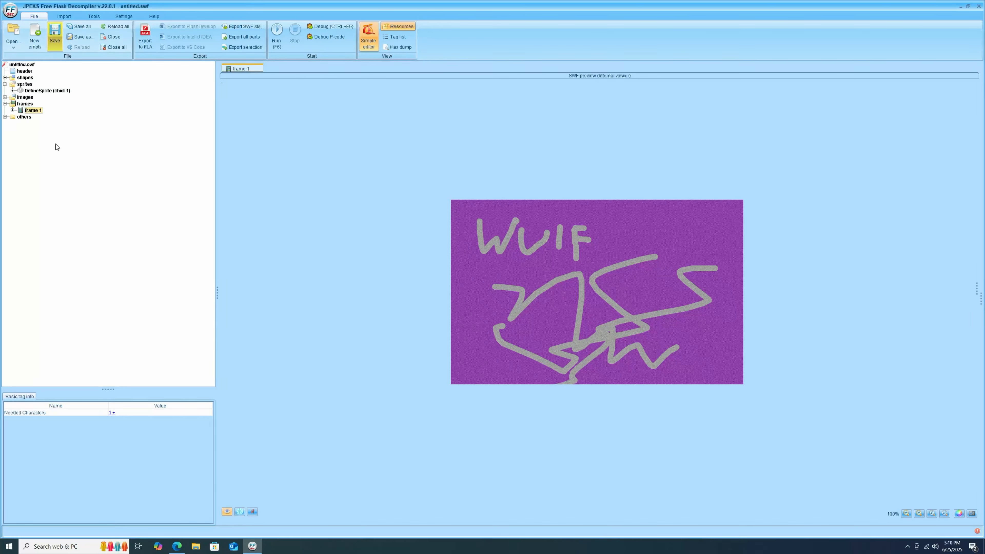
{"action": "left_click", "coordinate": [13, 110]}
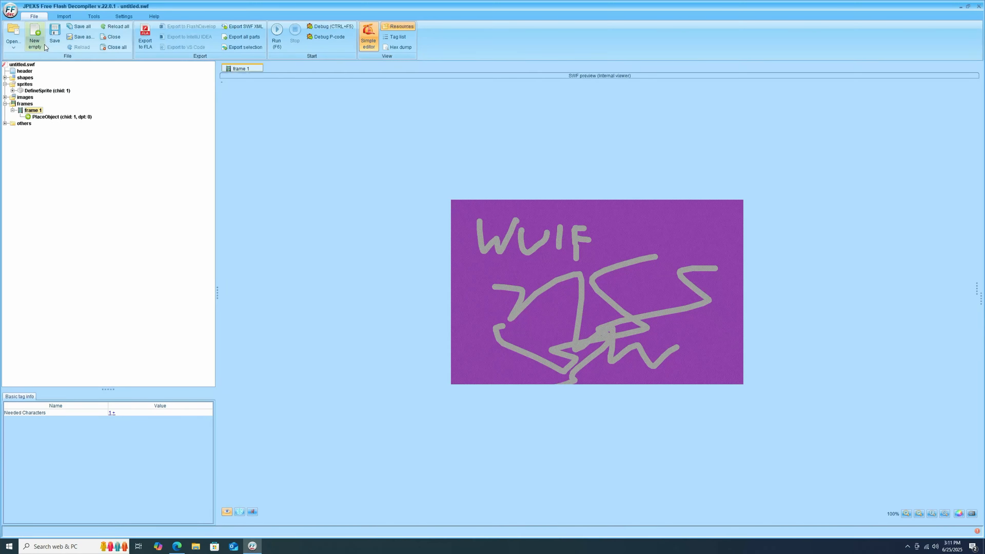
- Save the SWF to the Desktop as wulfbackgroundswf
{"action": "left_click", "coordinate": [54, 39]}
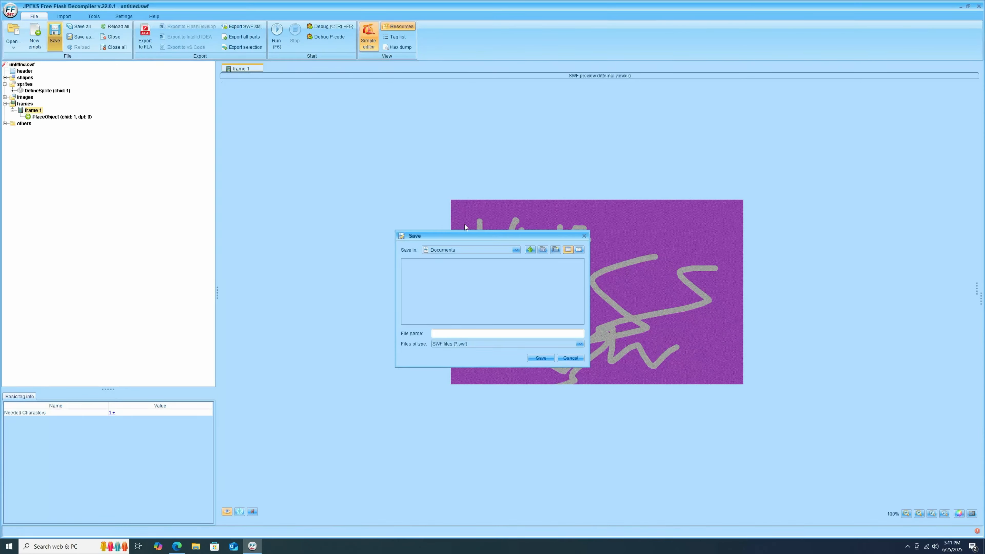
{"action": "left_click", "coordinate": [488, 251]}
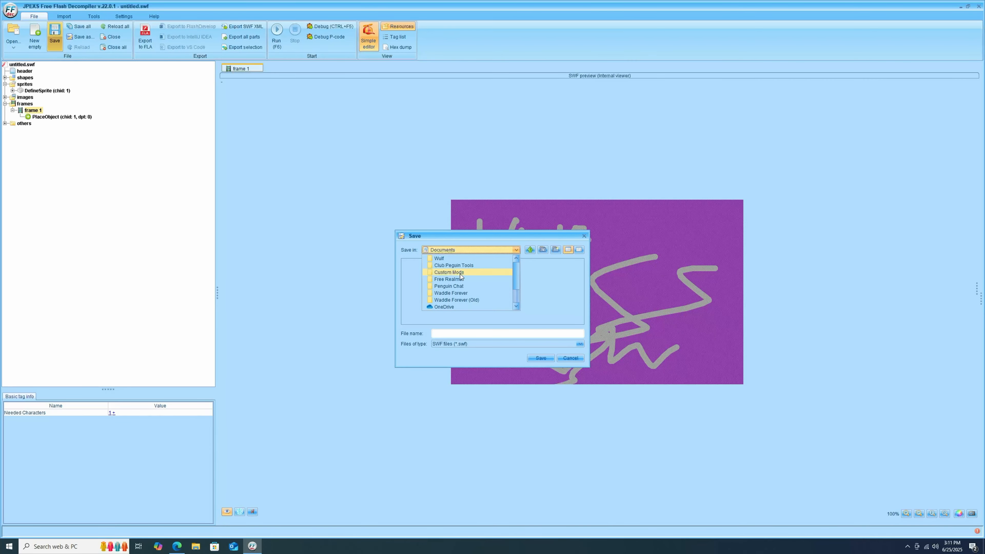
{"action": "scroll", "coordinate": [460, 276], "scroll_direction": "up", "scroll_amount": 3}
{"action": "left_click", "coordinate": [452, 258]}
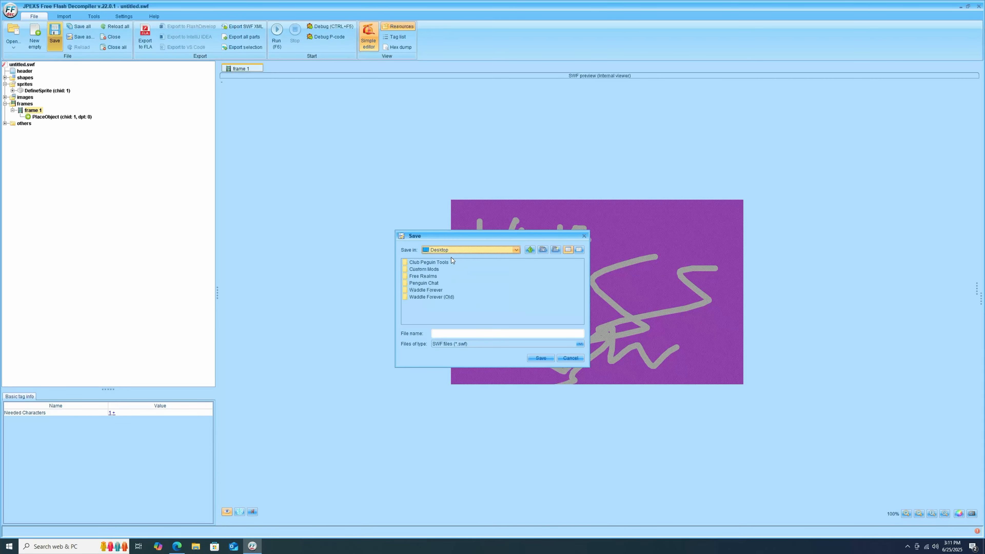
{"action": "left_click", "coordinate": [456, 332]}
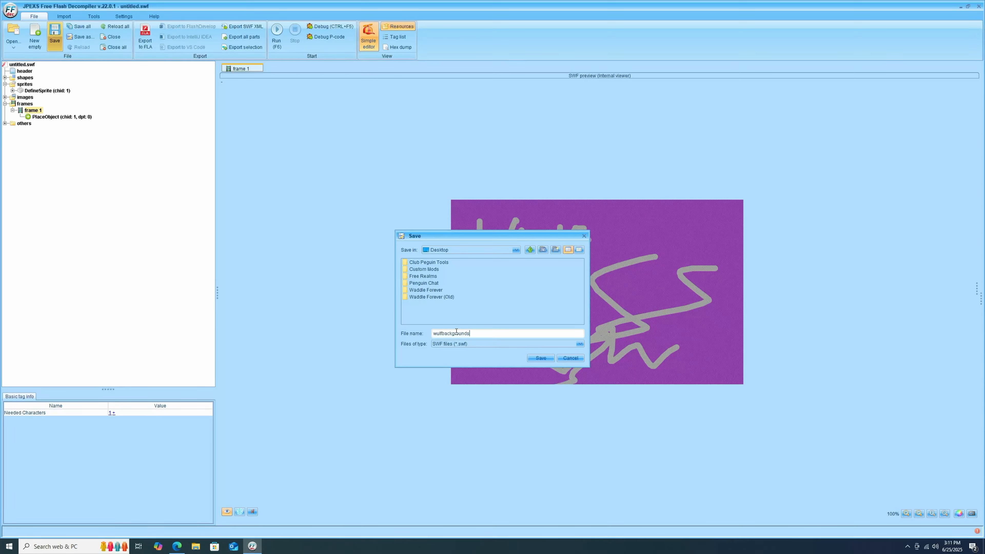
{"action": "key", "text": "Return"}
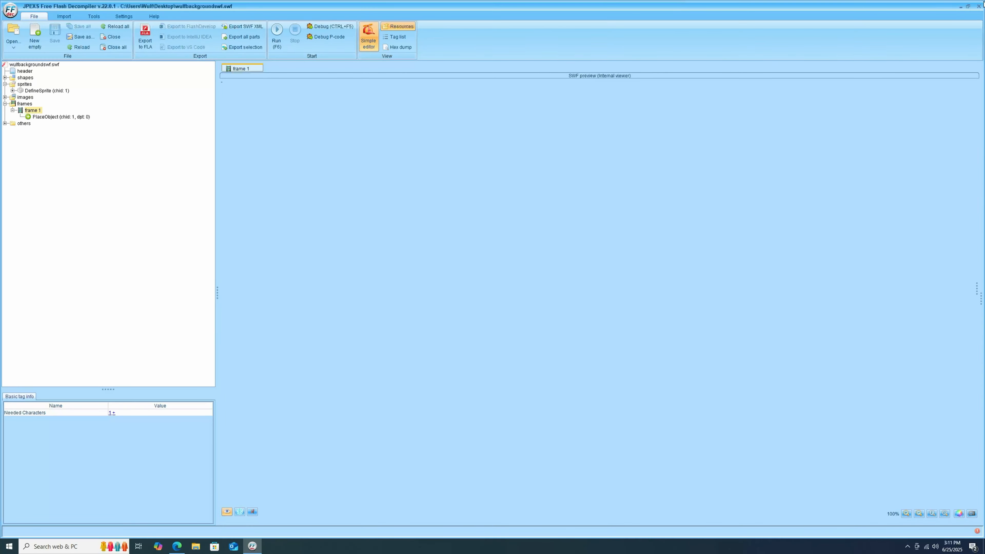
- Minimize the decompiler, open the saved background SWF from the desktop in Flash Player and close it after checking
{"action": "left_click", "coordinate": [960, 6]}
{"action": "double_click", "coordinate": [24, 243]}
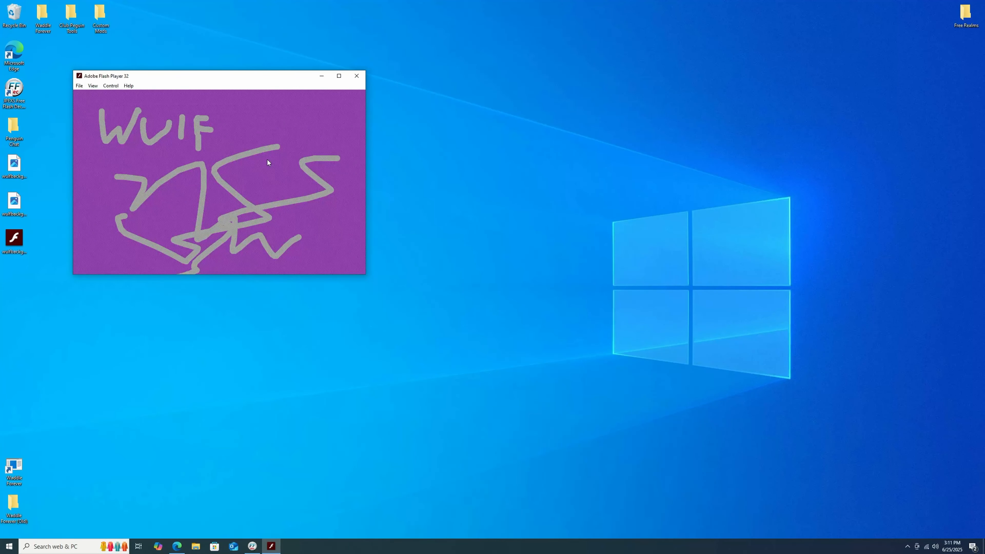
{"action": "left_click", "coordinate": [356, 78]}
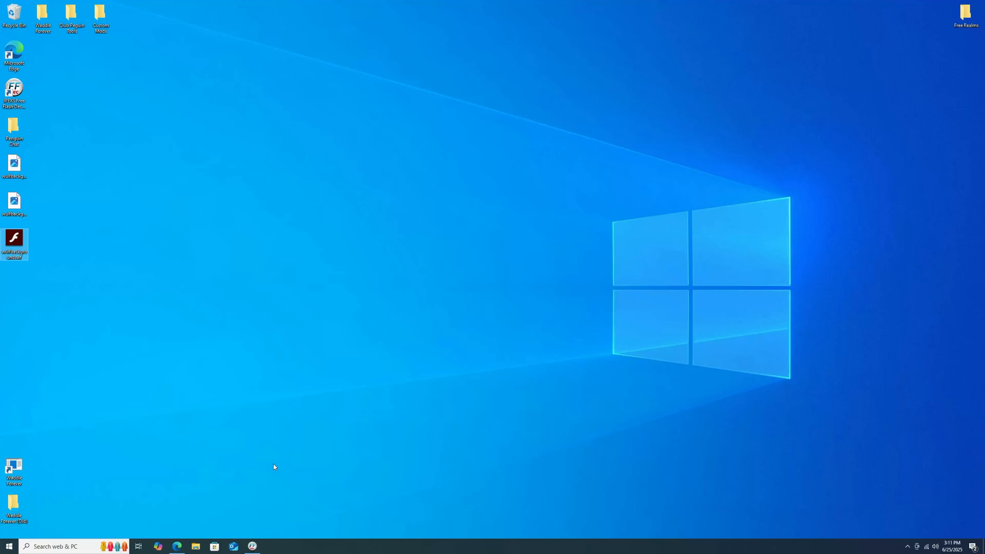
- Close JPEXS Free Flash Decompiler and open the desktop's Custom Mods folder, moving its window clear of the desktop files
{"action": "left_click", "coordinate": [252, 546]}
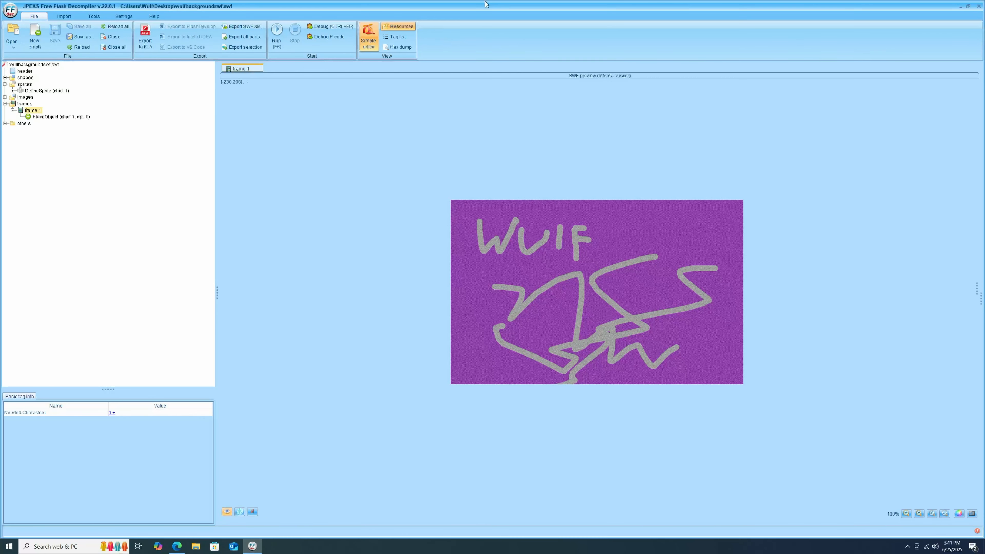
{"action": "left_click", "coordinate": [979, 6]}
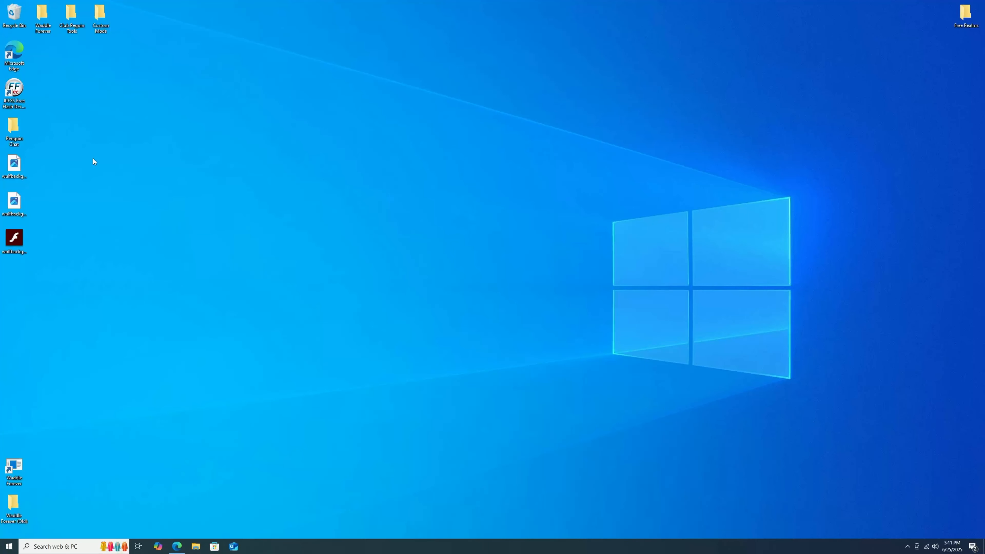
{"action": "double_click", "coordinate": [98, 24]}
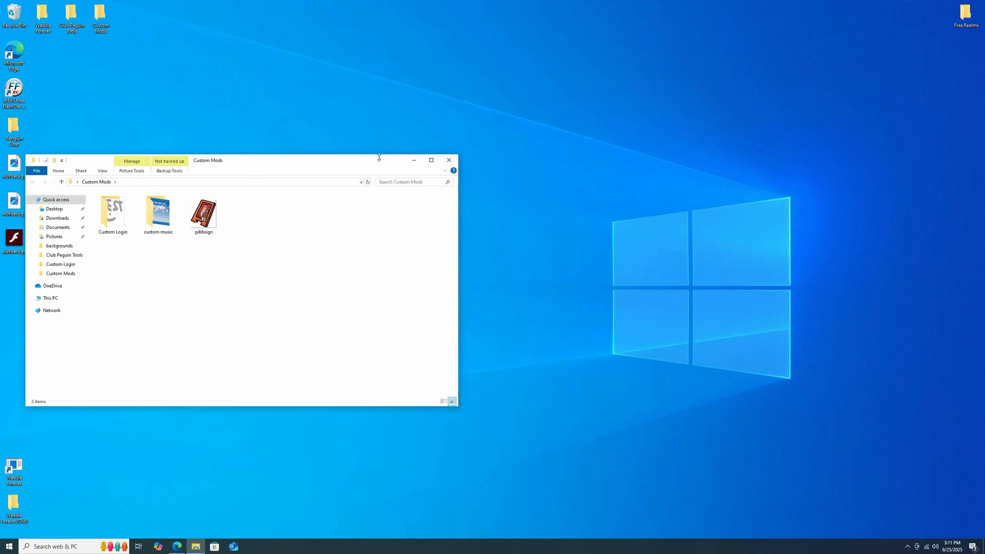
{"action": "left_click_drag", "start_coordinate": [370, 173], "coordinate": [585, 141]}
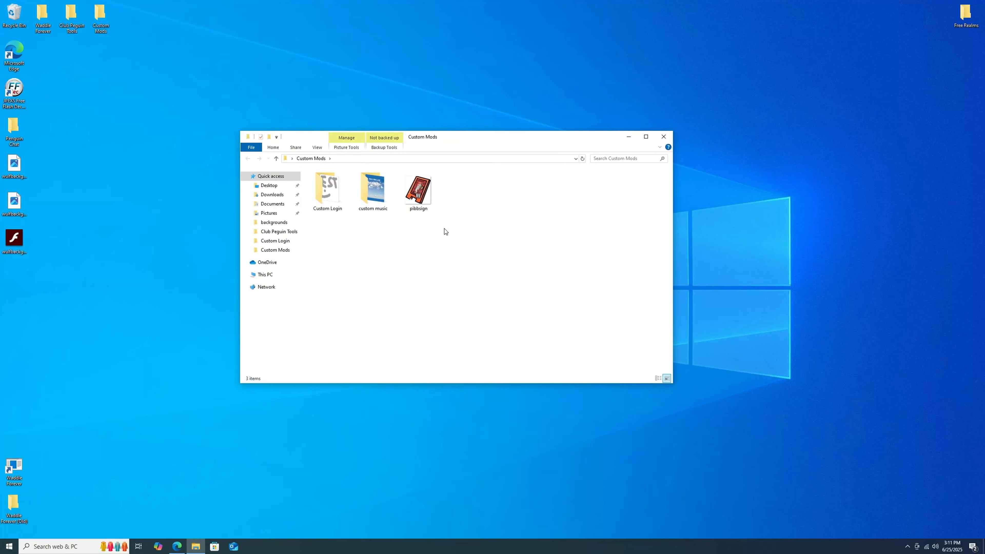
- Create a folder named Wulf Background inside the Custom Mods folder
{"action": "right_click", "coordinate": [456, 193]}
{"action": "mouse_move", "coordinate": [481, 286]}
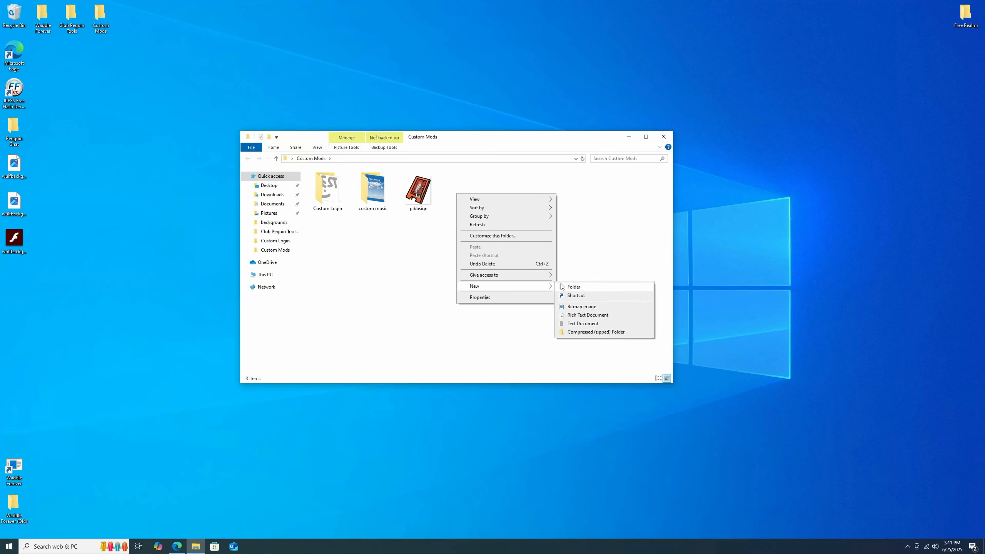
{"action": "left_click", "coordinate": [572, 287]}
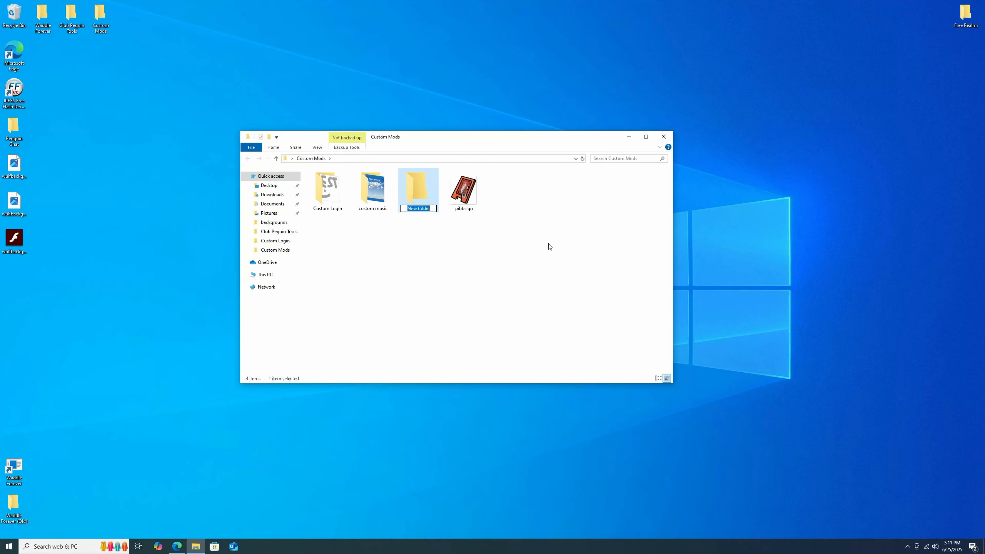
{"action": "type", "text": "Wulf Background"}
{"action": "key", "text": "Return"}
- Search the Waddle Forever folder for login and open the location of the English (en) login folder
{"action": "double_click", "coordinate": [42, 17]}
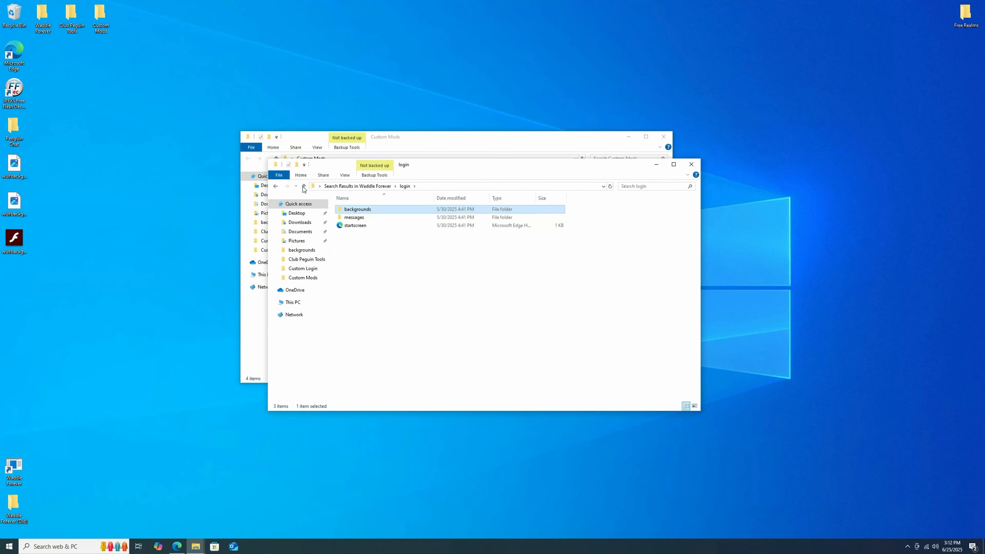
{"action": "left_click", "coordinate": [303, 187]}
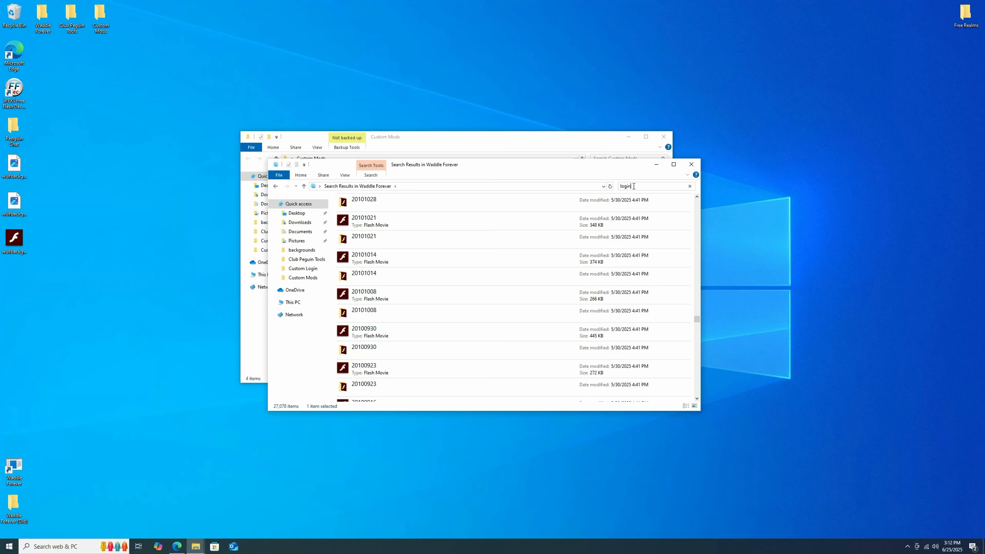
{"action": "right_click", "coordinate": [390, 258]}
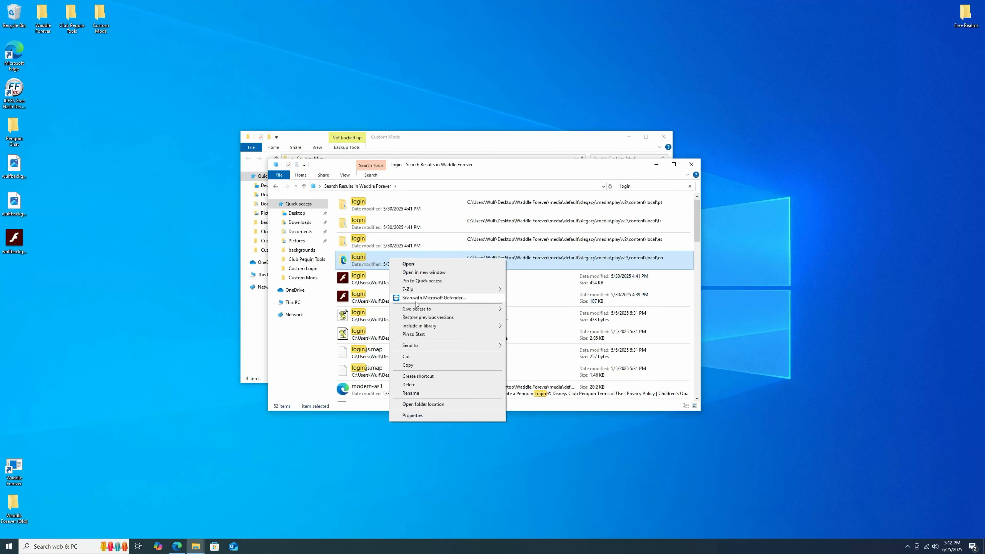
{"action": "left_click", "coordinate": [424, 403]}
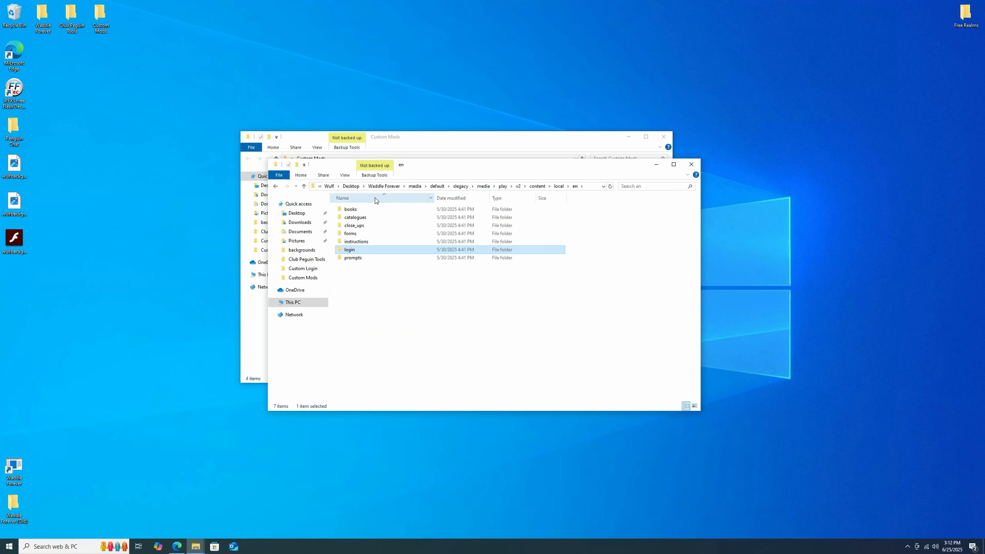
- Place the en folder and Custom Mods windows side by side and open the Wulf Background folder
{"action": "left_click_drag", "start_coordinate": [495, 165], "coordinate": [678, 153]}
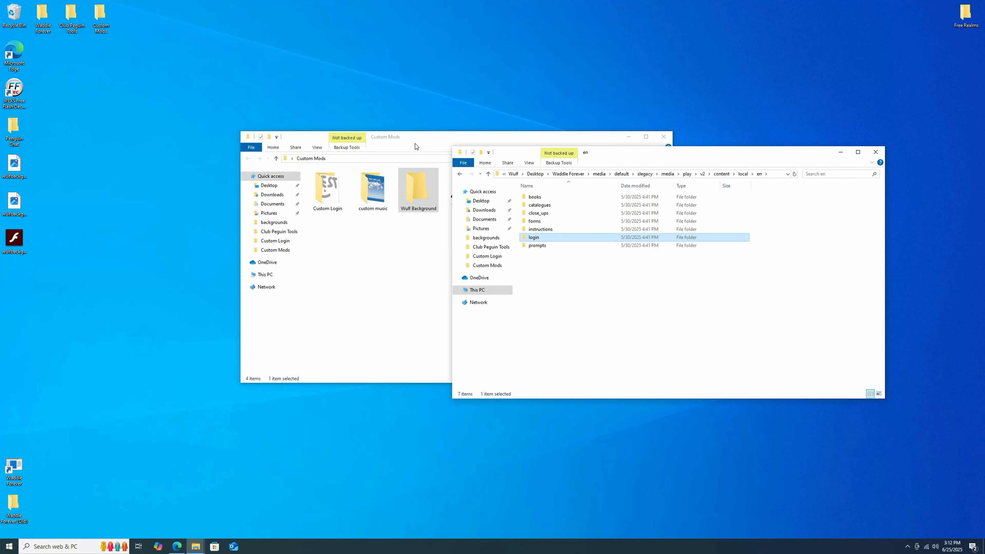
{"action": "left_click_drag", "start_coordinate": [415, 145], "coordinate": [235, 125]}
{"action": "double_click", "coordinate": [248, 168]}
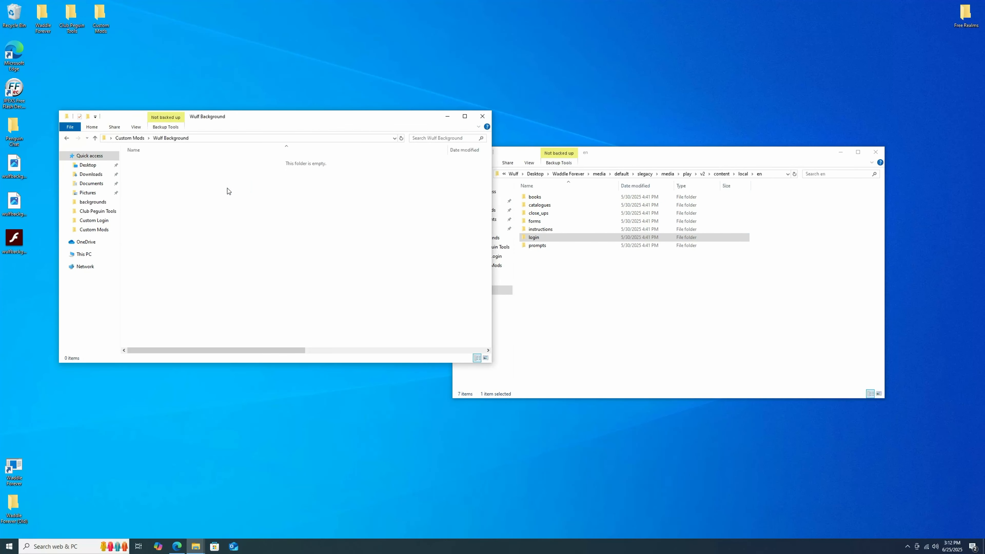
- Create a folder named play inside Wulf Background and open it
{"action": "right_click", "coordinate": [204, 166]}
{"action": "mouse_move", "coordinate": [227, 259]}
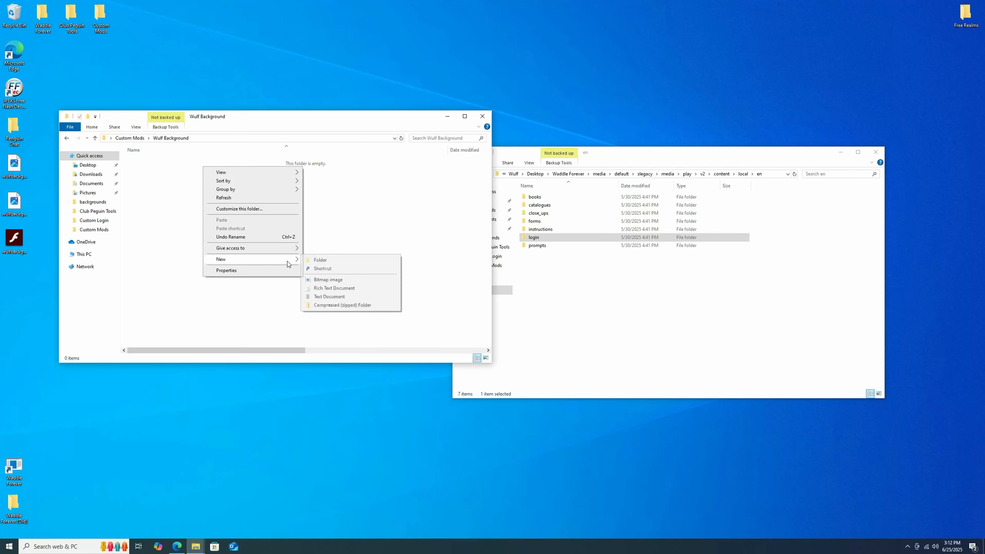
{"action": "left_click", "coordinate": [316, 260]}
{"action": "type", "text": "play"}
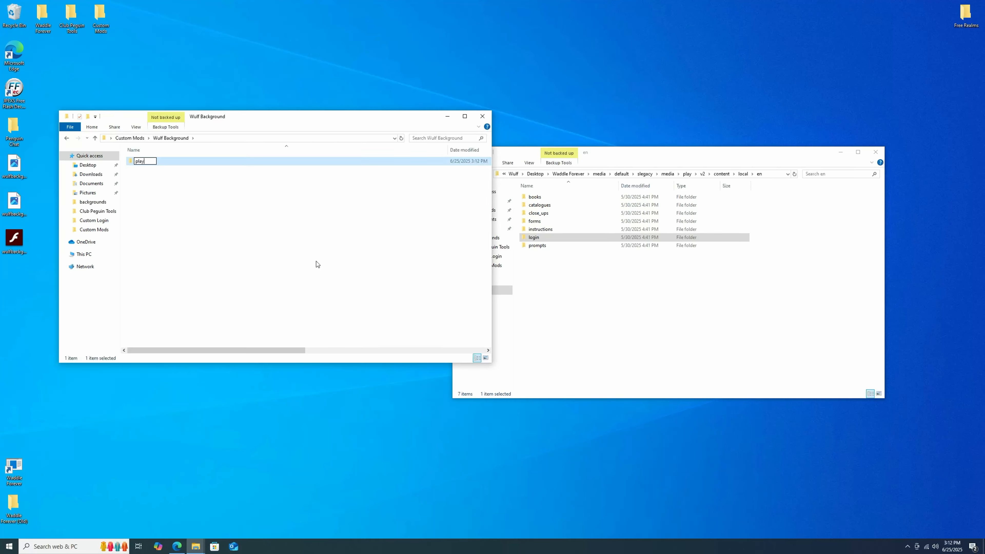
{"action": "key", "text": "Return"}
{"action": "double_click", "coordinate": [232, 162]}
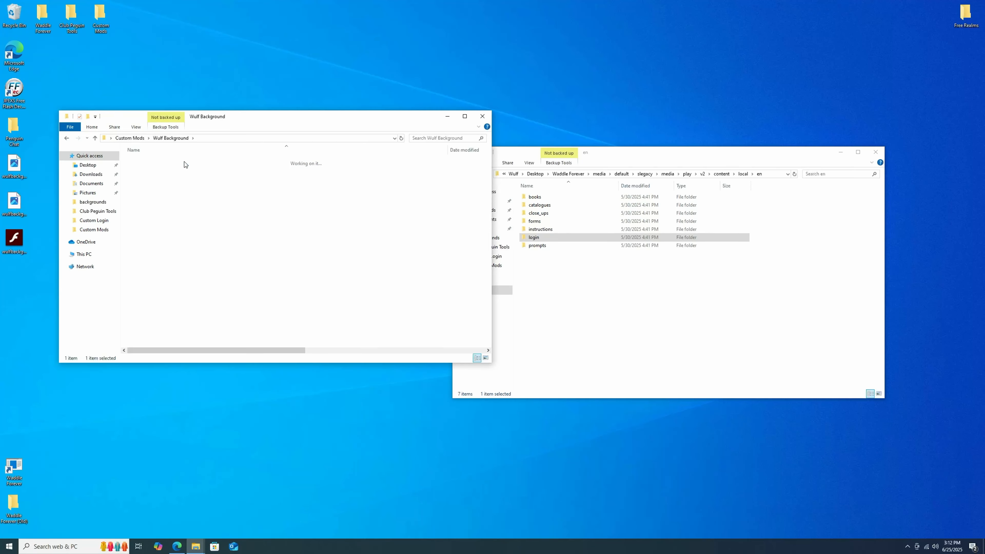
- Create a v2 folder inside play and a content folder inside v2
{"action": "right_click", "coordinate": [218, 178]}
{"action": "left_click", "coordinate": [323, 272]}
{"action": "type", "text": "v2"}
{"action": "key", "text": "Return"}
{"action": "double_click", "coordinate": [225, 162]}
{"action": "right_click", "coordinate": [216, 188]}
{"action": "left_click", "coordinate": [327, 281]}
{"action": "type", "text": "content"}
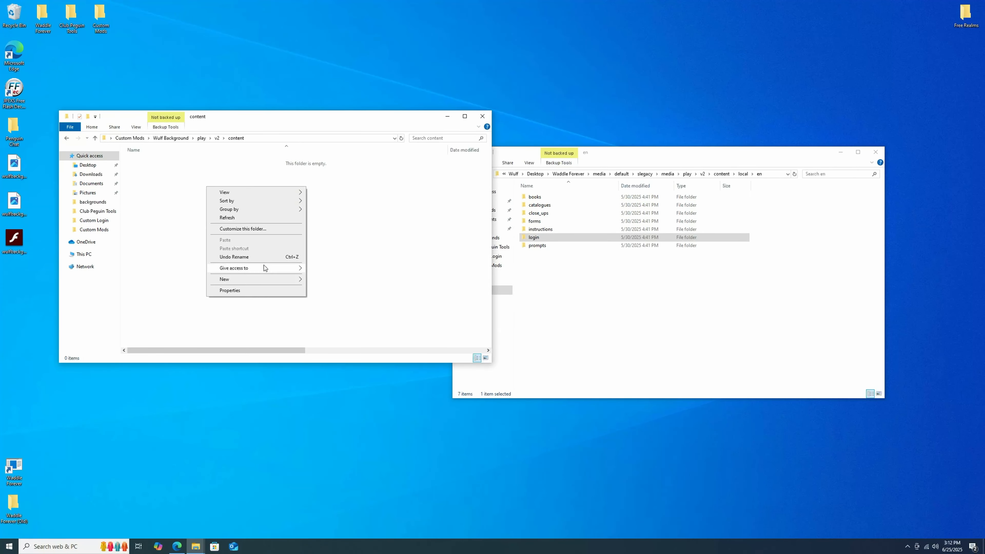
- Create a local folder inside content and an en folder inside local
{"action": "left_click", "coordinate": [312, 282]}
{"action": "type", "text": "local"}
{"action": "key", "text": "Return"}
{"action": "double_click", "coordinate": [209, 162]}
{"action": "right_click", "coordinate": [208, 162]}
{"action": "left_click", "coordinate": [315, 257]}
{"action": "type", "text": "en"}
{"action": "key", "text": "Return"}
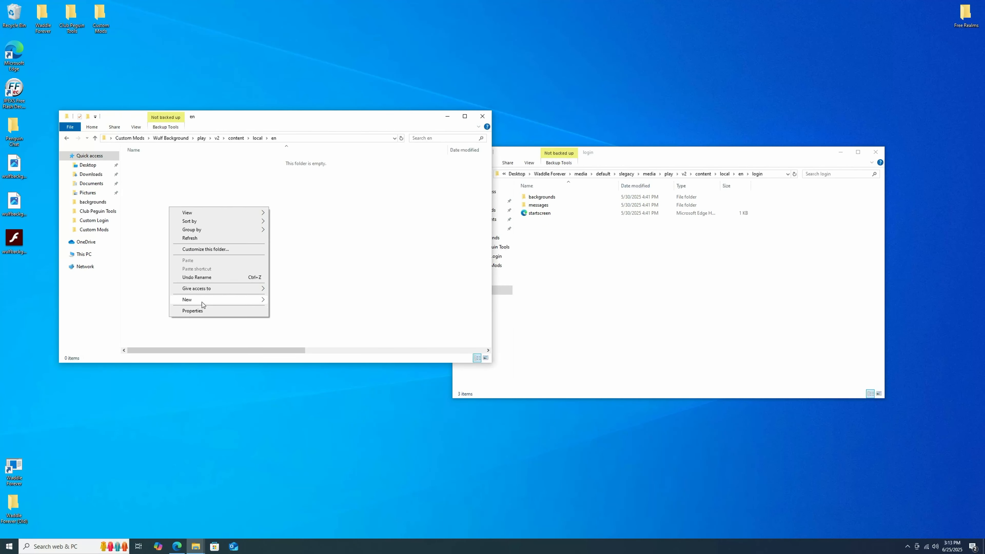
- Create a login folder inside en, add a backgrounds folder inside it and open that folder
{"action": "left_click", "coordinate": [276, 302]}
{"action": "type", "text": "login"}
{"action": "key", "text": "Return"}
{"action": "key", "text": "Return"}
{"action": "right_click", "coordinate": [330, 193]}
{"action": "left_click", "coordinate": [440, 287]}
{"action": "type", "text": "backgrounds"}
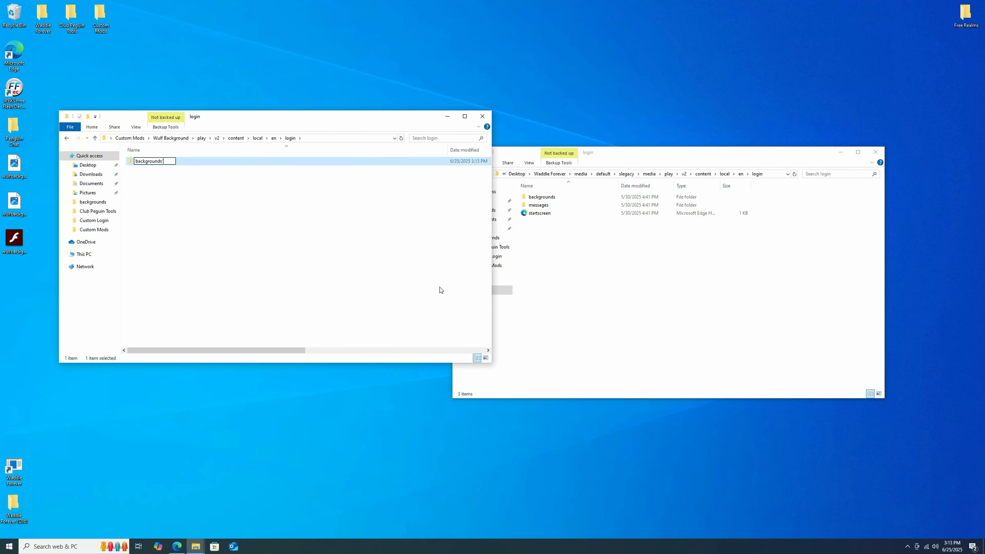
{"action": "key", "text": "BackSpace"}
{"action": "key", "text": "Return"}
{"action": "double_click", "coordinate": [388, 161]}
- Open the game's original backgrounds folder for reference and move wulfbackgroundswf from the desktop into the mod's backgrounds folder
{"action": "double_click", "coordinate": [551, 198]}
{"action": "left_click", "coordinate": [310, 252]}
{"action": "left_click_drag", "start_coordinate": [14, 239], "coordinate": [157, 184]}
{"action": "left_click", "coordinate": [317, 216]}
- Make three copies of wulfbackgroundswf in the mod's backgrounds folder
{"action": "right_click", "coordinate": [151, 166]}
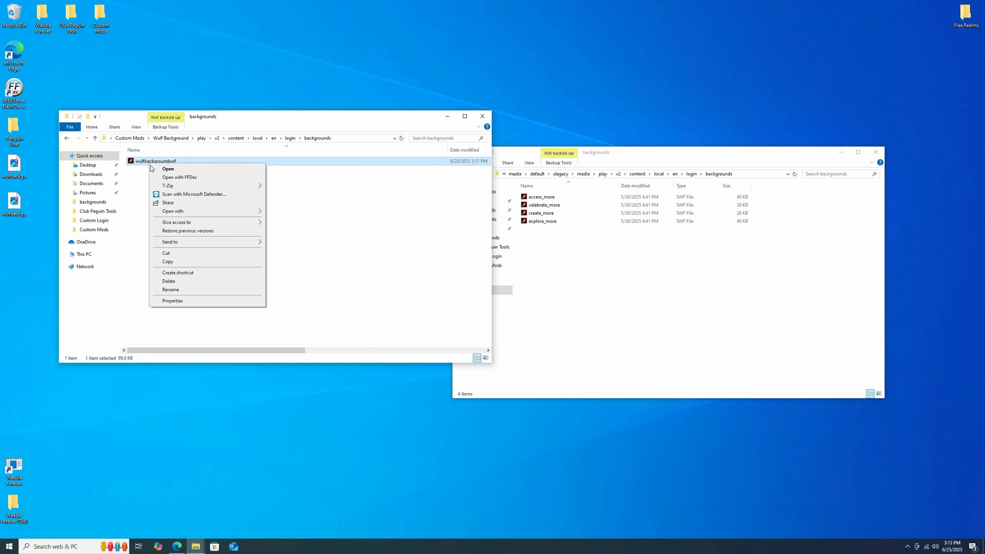
{"action": "left_click", "coordinate": [175, 261]}
{"action": "right_click", "coordinate": [157, 190]}
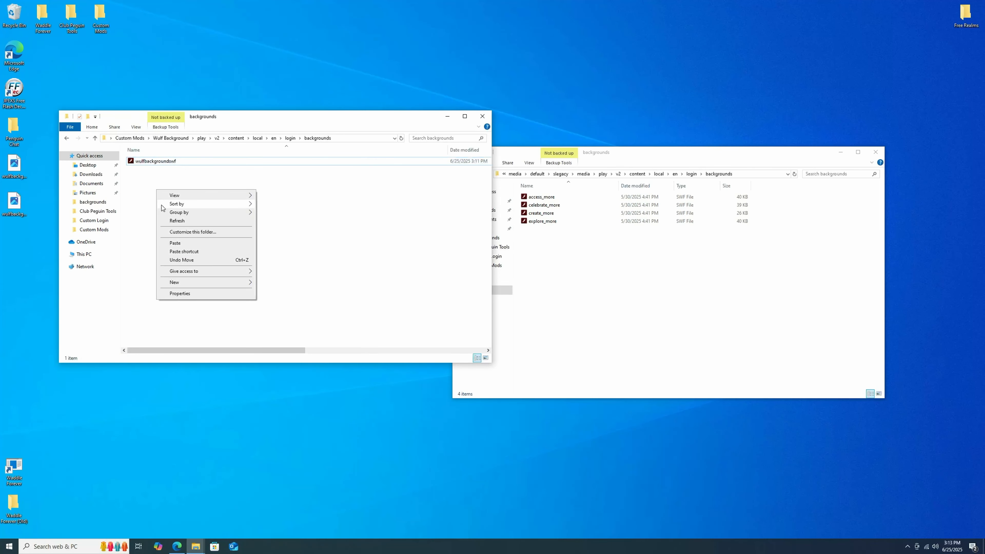
{"action": "left_click", "coordinate": [175, 243]}
{"action": "right_click", "coordinate": [174, 246]}
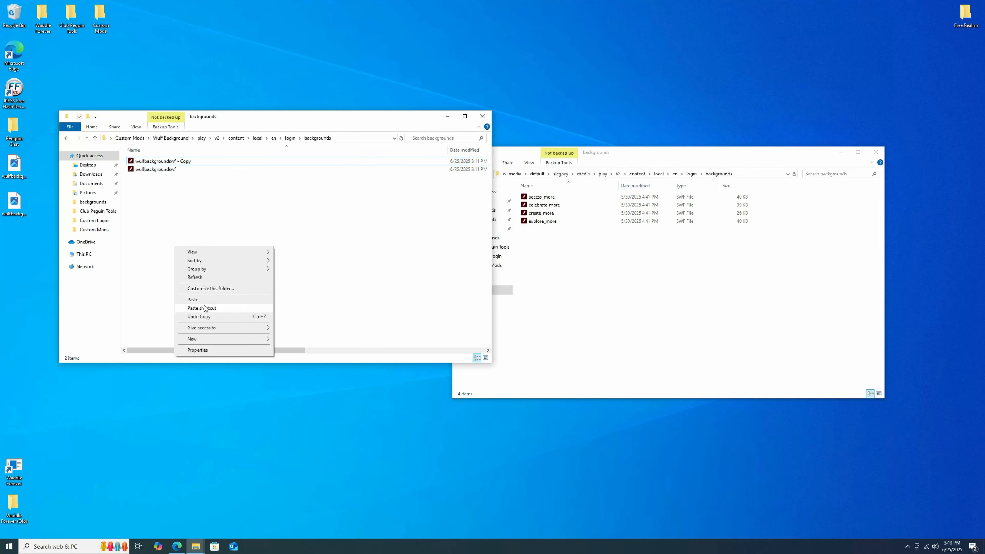
{"action": "left_click", "coordinate": [196, 299]}
{"action": "right_click", "coordinate": [272, 230]}
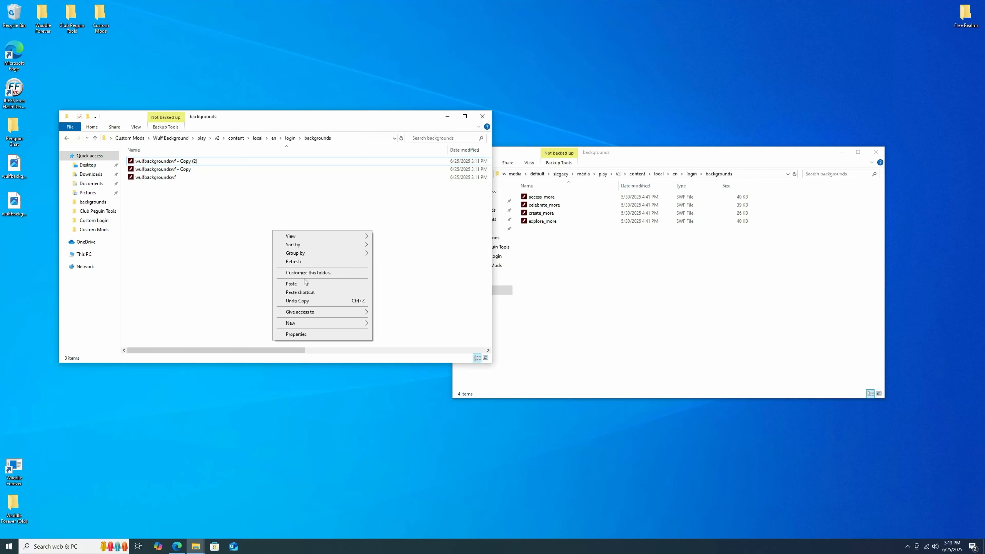
{"action": "left_click", "coordinate": [305, 282]}
- Rename the four SWF files to access_more, celebrate_more, create_more and explore_more, matching the game's original backgrounds
{"action": "left_click", "coordinate": [182, 186]}
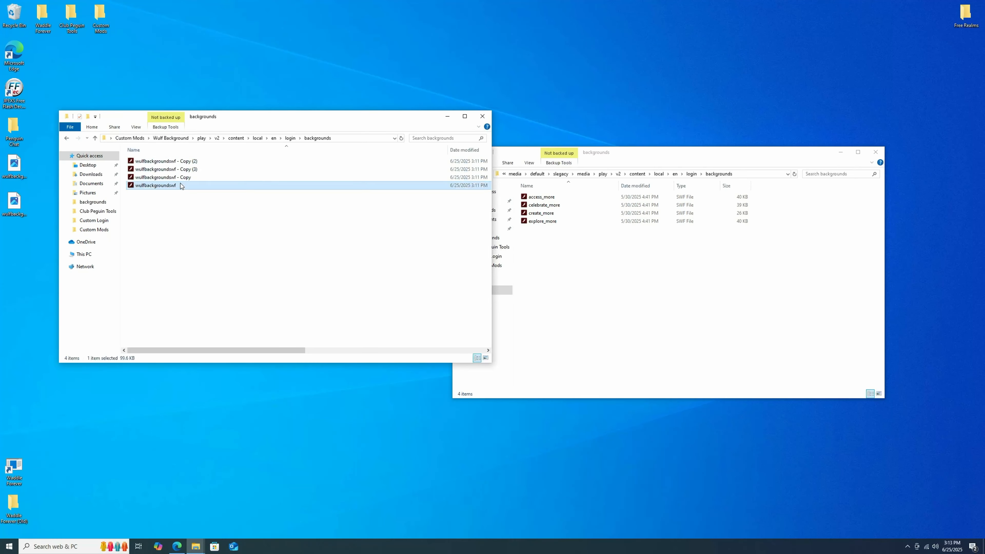
{"action": "right_click", "coordinate": [181, 186]}
{"action": "left_click", "coordinate": [198, 310]}
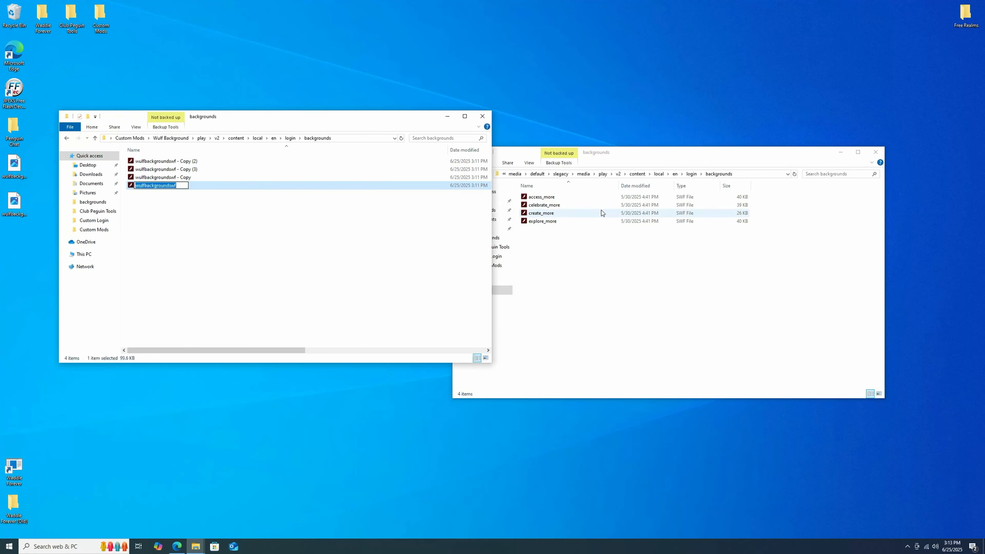
{"action": "type", "text": "access_more"}
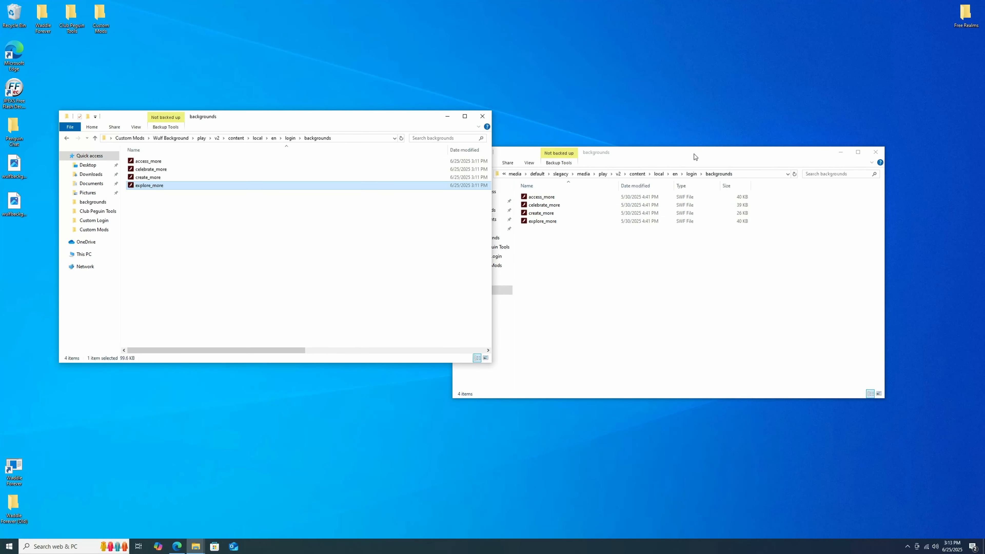
- Close the game's original backgrounds folder and return the mod window to Custom Mods, clear of the desktop folders
{"action": "left_click", "coordinate": [875, 152]}
{"action": "left_click", "coordinate": [129, 138]}
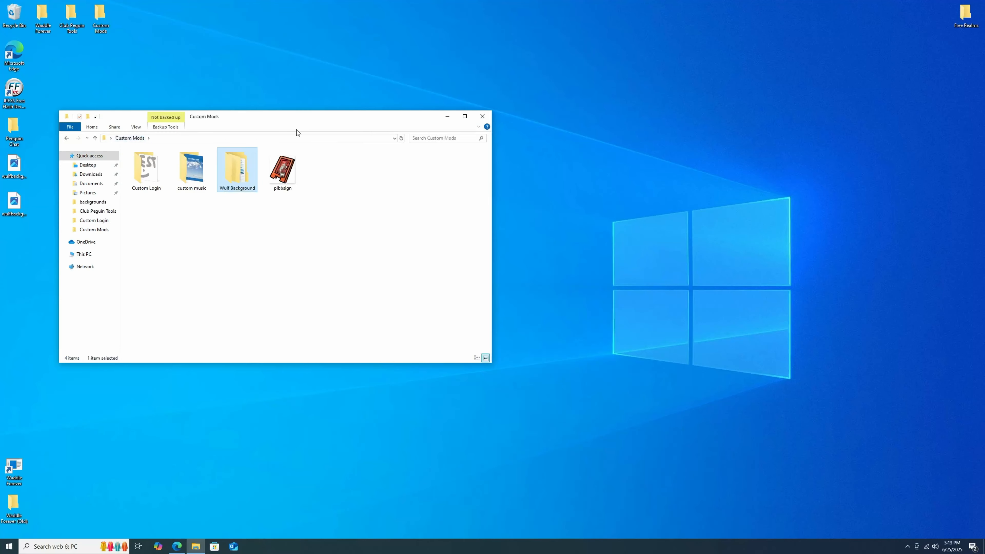
{"action": "left_click_drag", "start_coordinate": [293, 118], "coordinate": [517, 90]}
- Launch Waddle Forever from its desktop folder and disable the HolidayParty2010Login mod in its mods list
{"action": "double_click", "coordinate": [43, 15]}
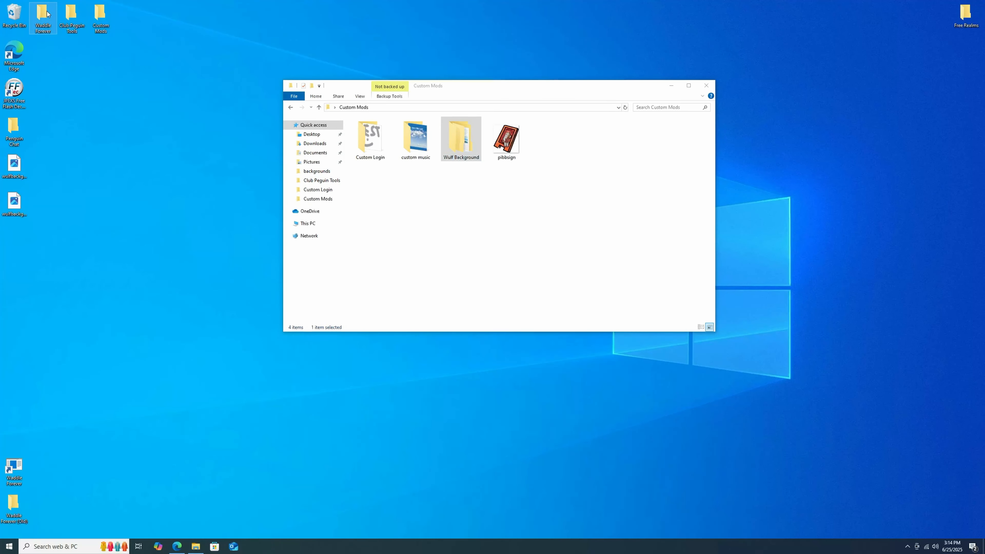
{"action": "left_click", "coordinate": [410, 320]}
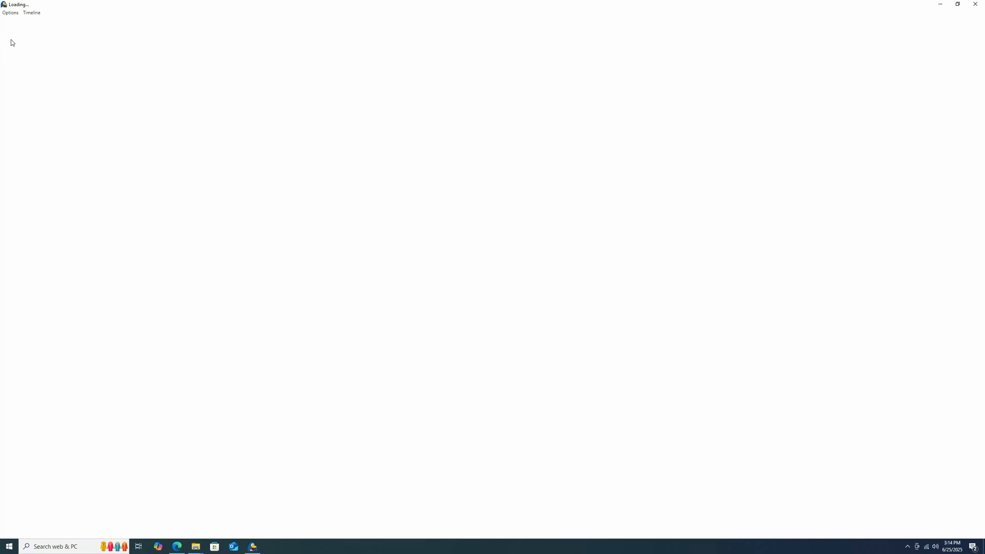
{"action": "left_click", "coordinate": [9, 13]}
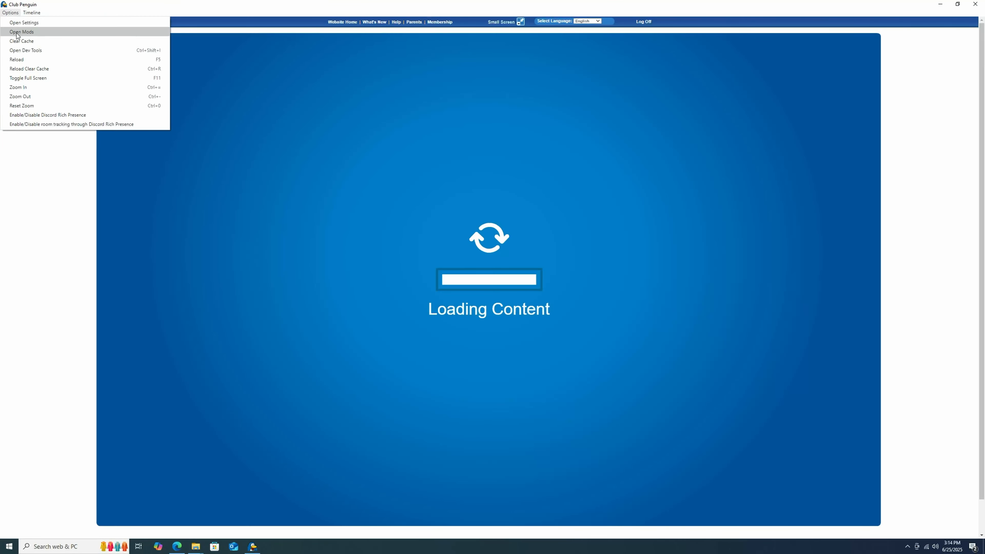
{"action": "left_click", "coordinate": [20, 31]}
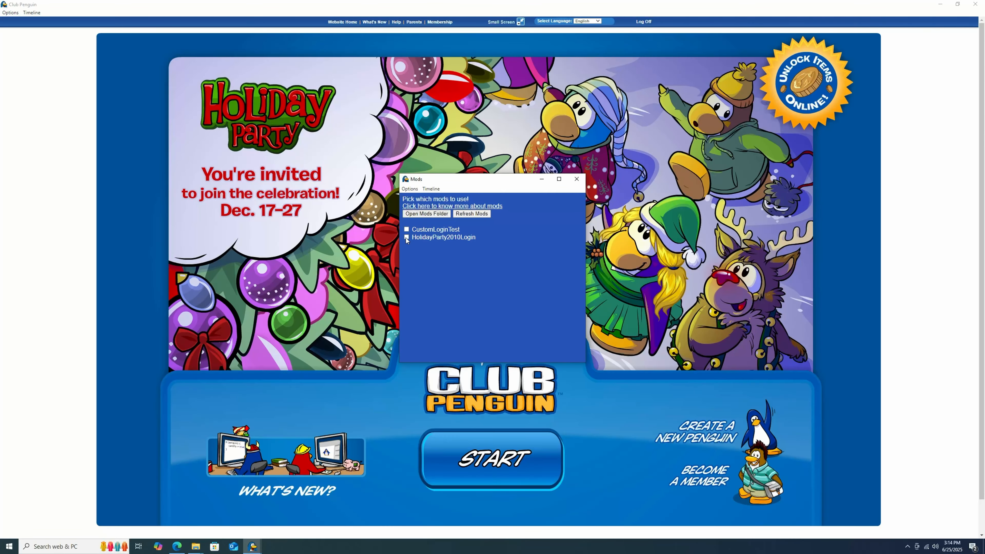
{"action": "left_click", "coordinate": [406, 237]}
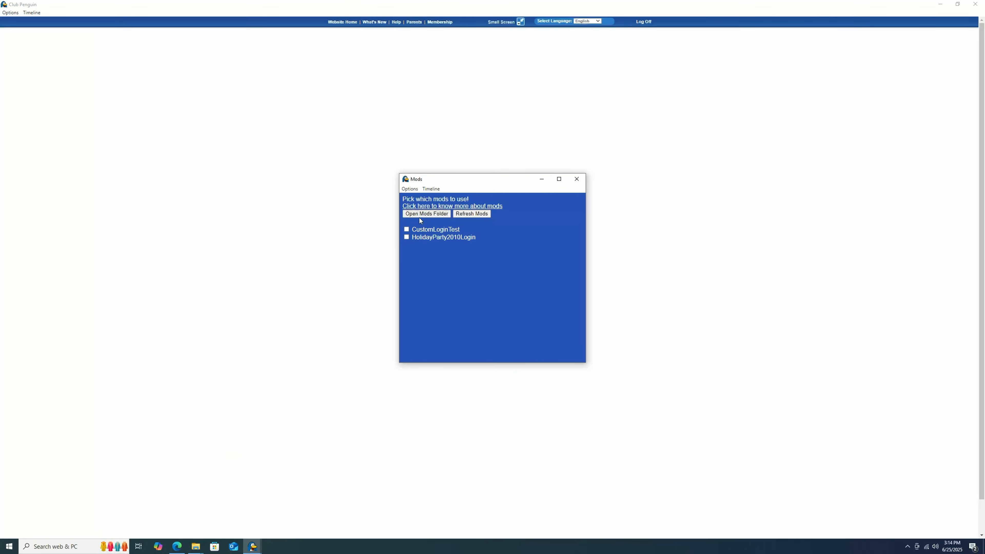
- Open Waddle Forever's mods folder and clear away the game window and the Waddle Forever program folder
{"action": "left_click", "coordinate": [431, 214]}
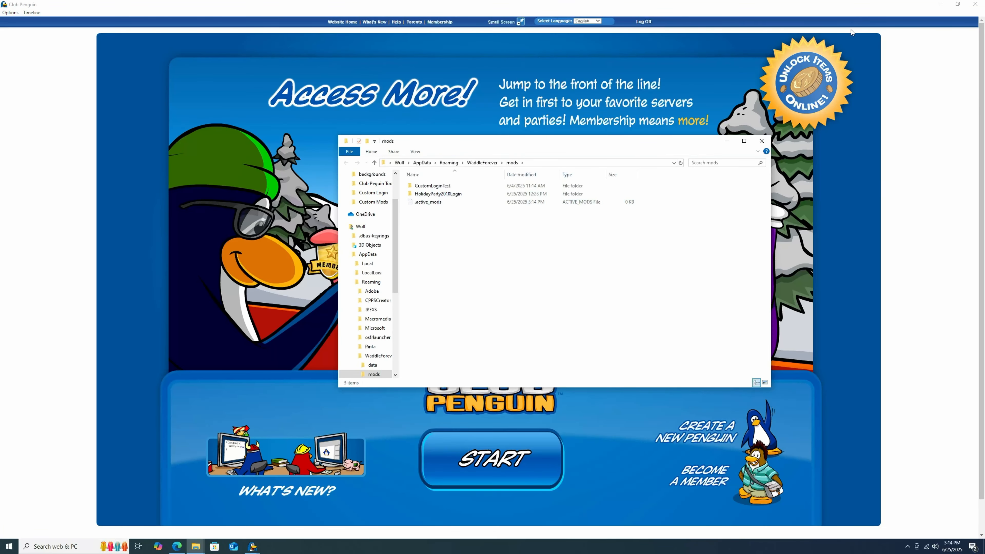
{"action": "left_click", "coordinate": [939, 4]}
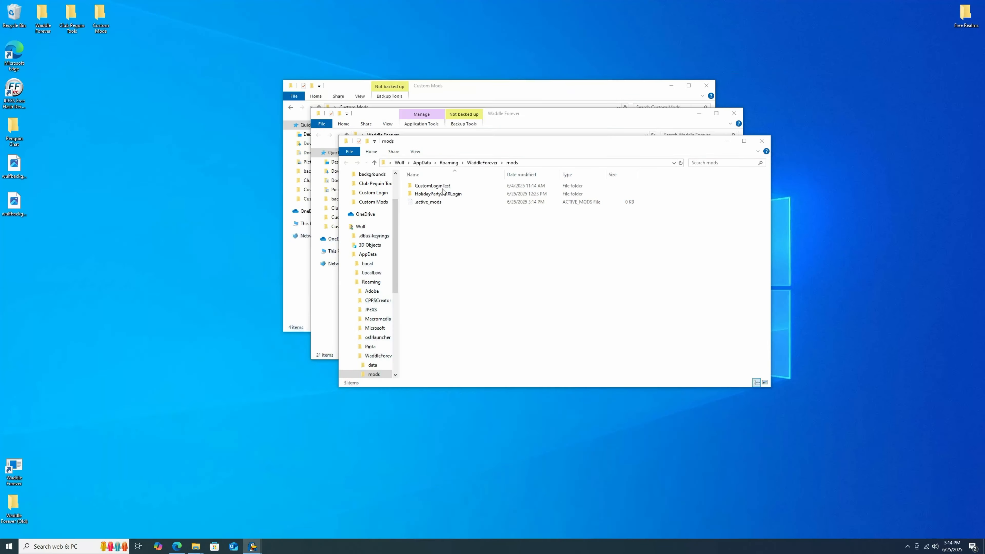
{"action": "left_click", "coordinate": [542, 116]}
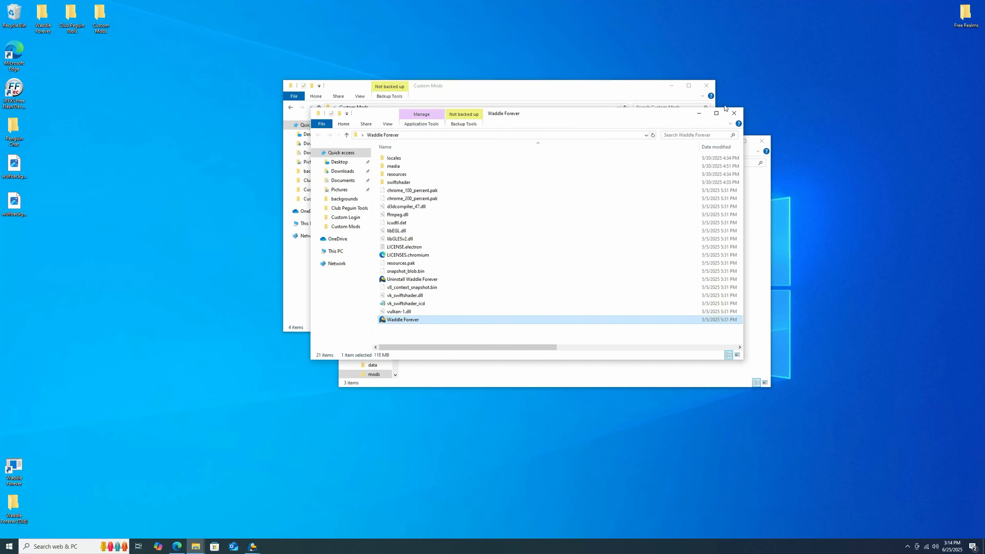
{"action": "left_click", "coordinate": [734, 114]}
- Move the Wulf Background folder from Custom Mods into Waddle Forever's mods folder
{"action": "left_click", "coordinate": [517, 95]}
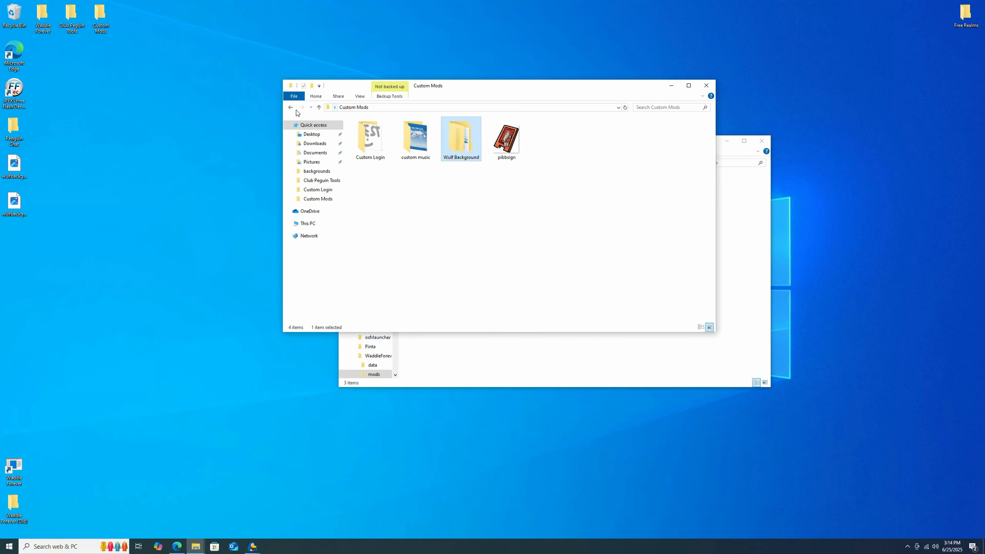
{"action": "left_click_drag", "start_coordinate": [489, 89], "coordinate": [164, 109]}
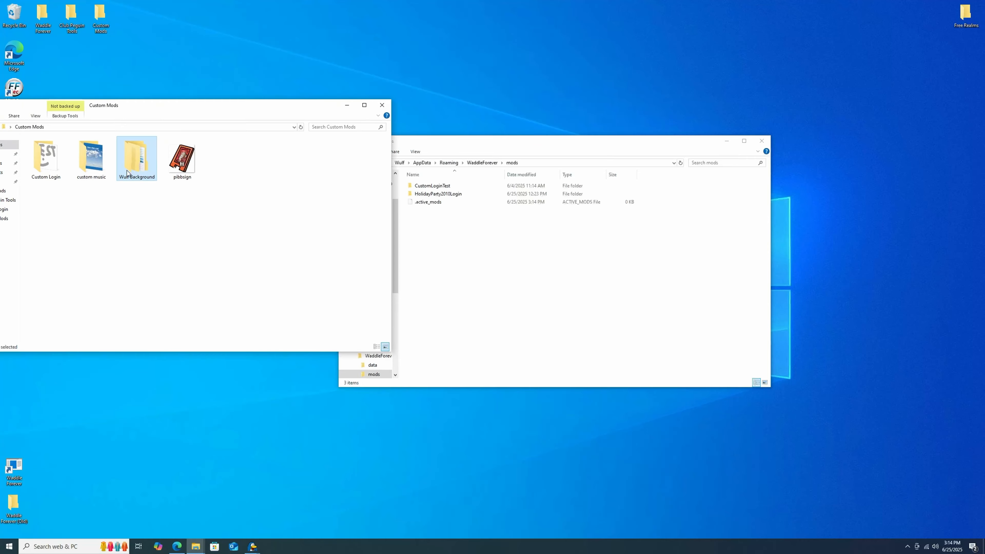
{"action": "left_click_drag", "start_coordinate": [129, 171], "coordinate": [490, 273]}
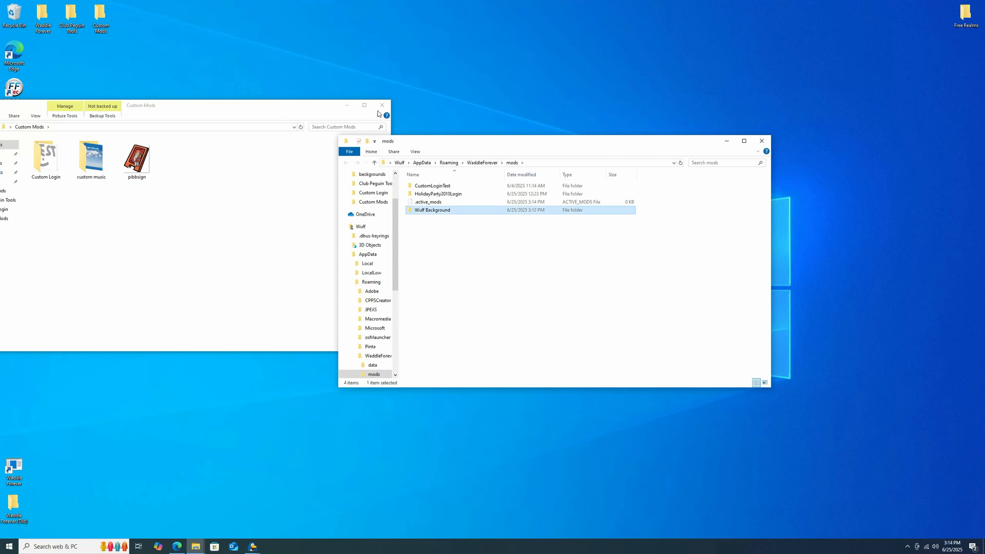
- Minimize the Custom Mods folder, switch back to Waddle Forever's Mods window and refresh the mods list
{"action": "left_click", "coordinate": [342, 119]}
{"action": "left_click", "coordinate": [347, 105]}
{"action": "left_click", "coordinate": [252, 546]}
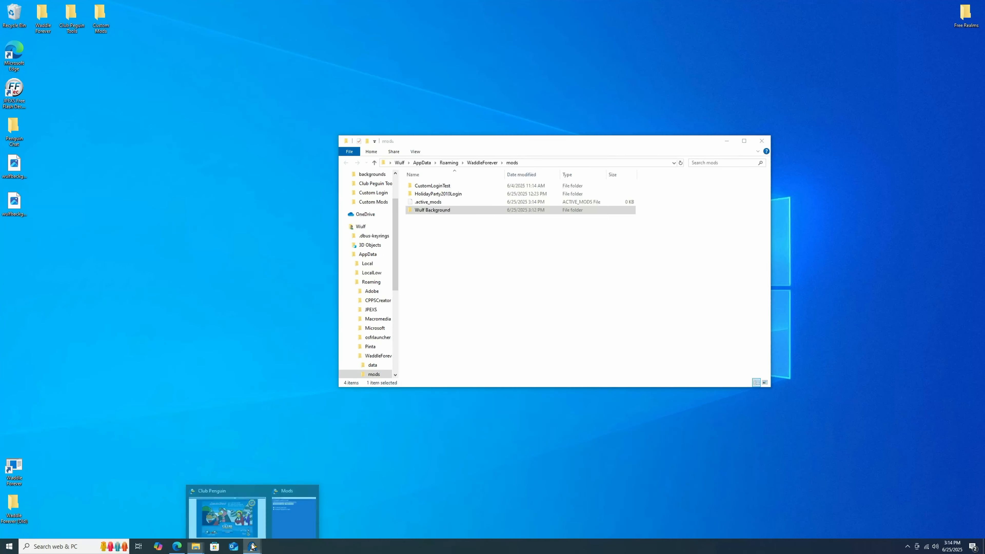
{"action": "left_click", "coordinate": [284, 509]}
{"action": "left_click", "coordinate": [472, 214]}
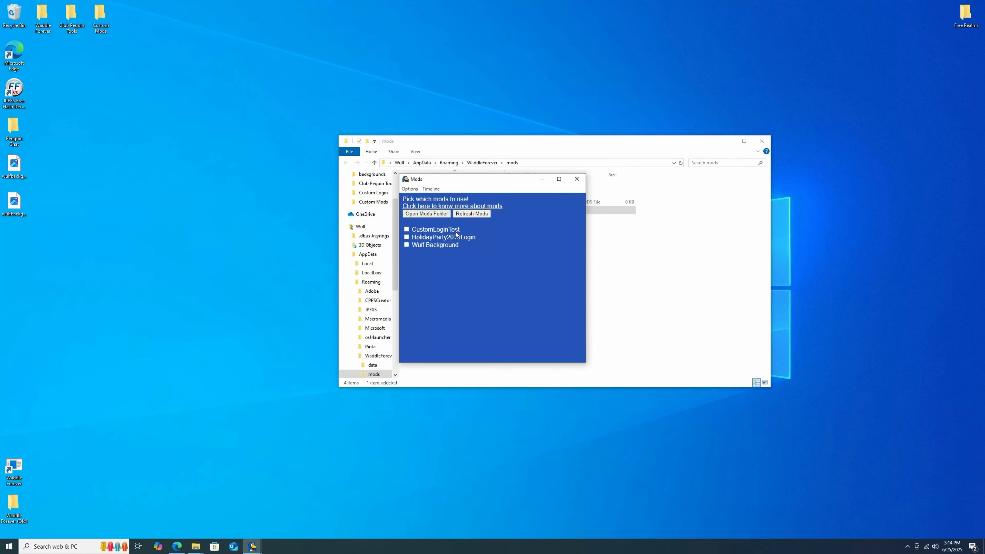
- Enable the Wulf Background mod and switch to the Club Penguin game window to check its login screen
{"action": "left_click", "coordinate": [406, 245]}
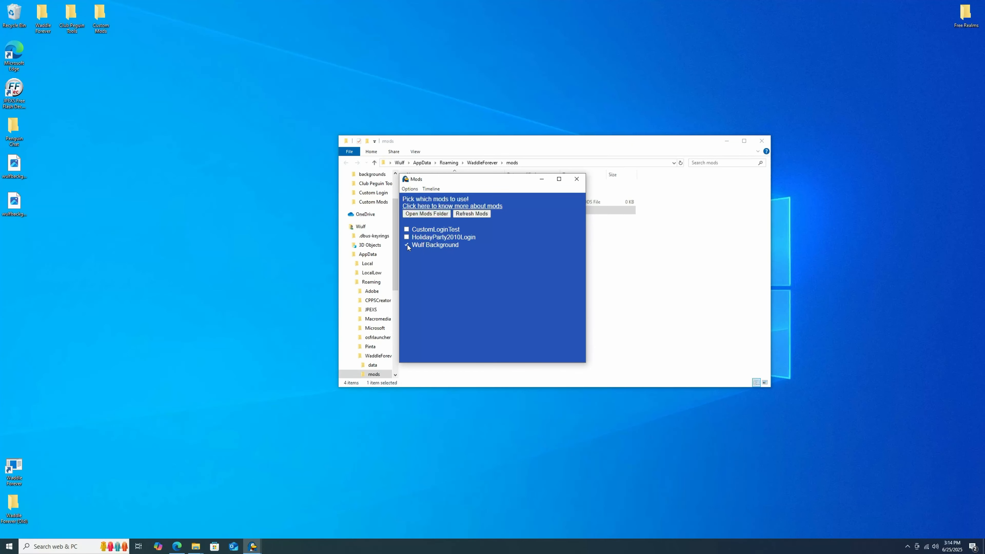
{"action": "left_click", "coordinate": [253, 546]}
{"action": "left_click", "coordinate": [218, 524]}
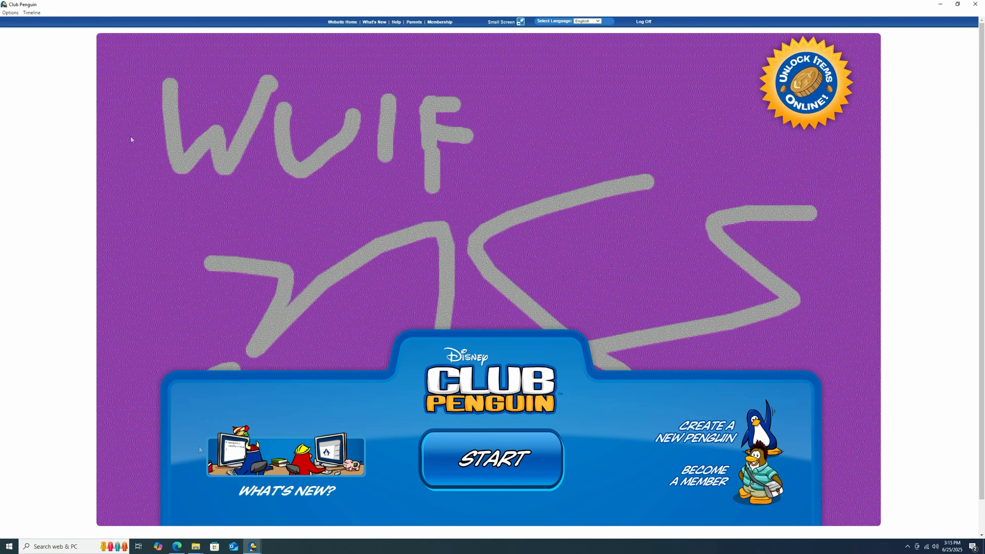
- Open the game's timeline, look through the calendar days around October 2010, and close it without choosing another date
{"action": "left_click", "coordinate": [31, 12]}
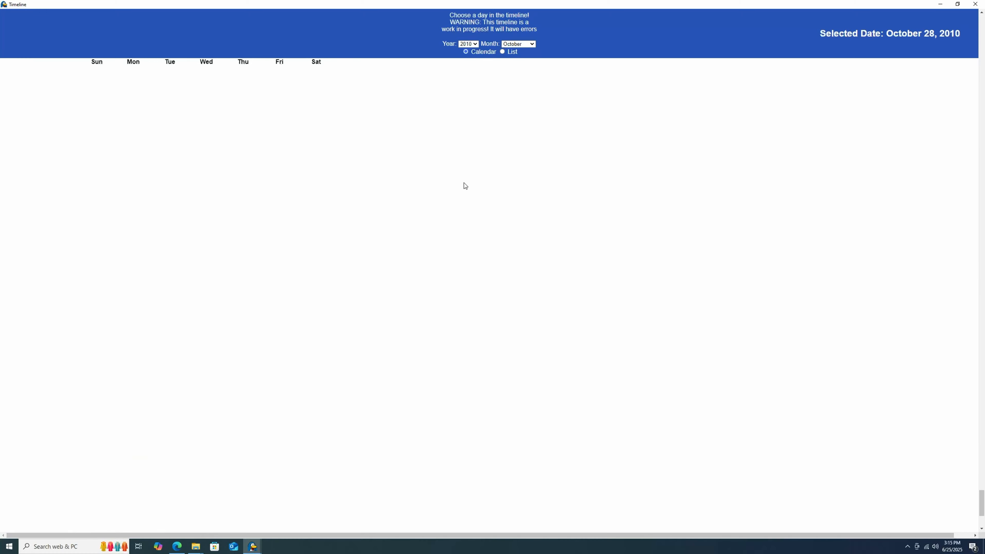
{"action": "scroll", "coordinate": [299, 305], "scroll_direction": "up", "scroll_amount": 10}
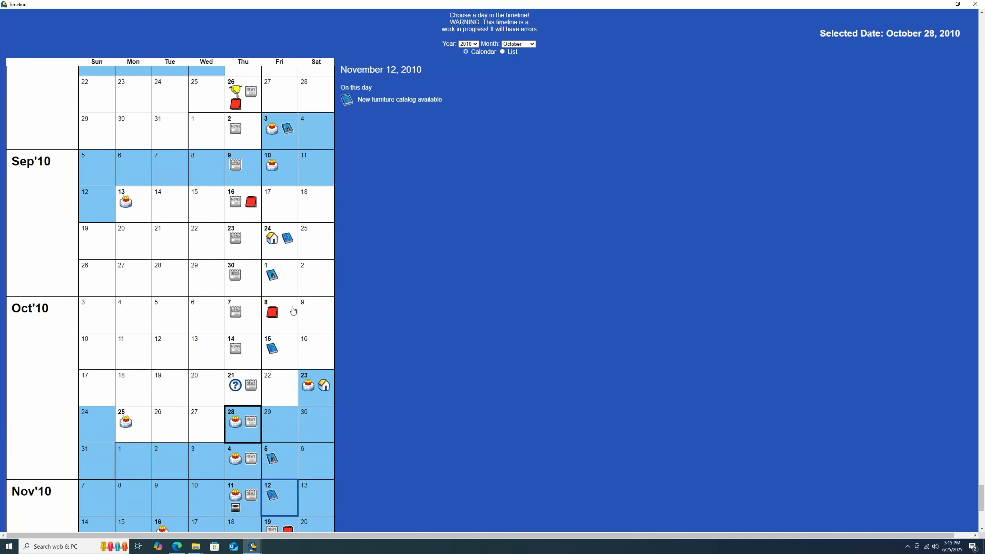
{"action": "scroll", "coordinate": [293, 310], "scroll_direction": "down", "scroll_amount": 10}
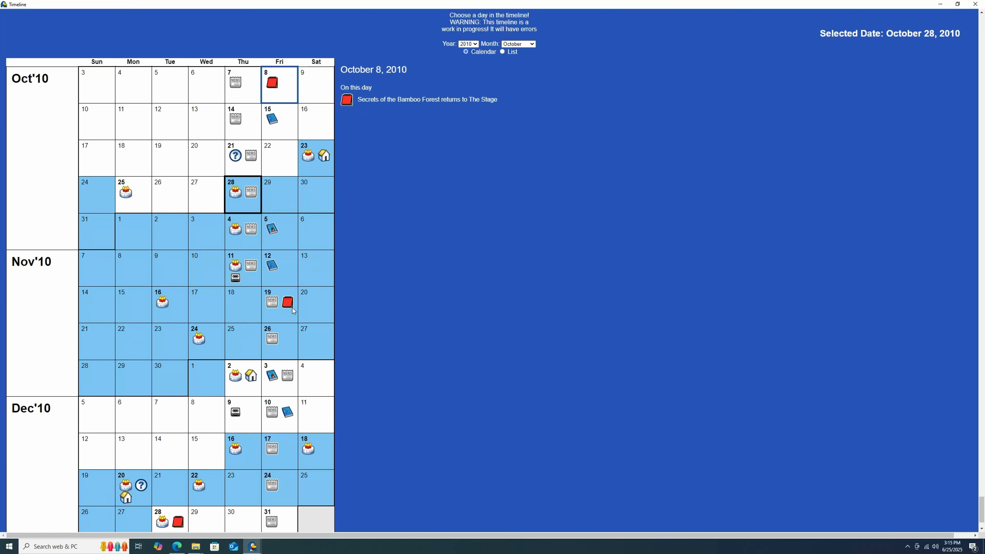
{"action": "left_click", "coordinate": [975, 3]}
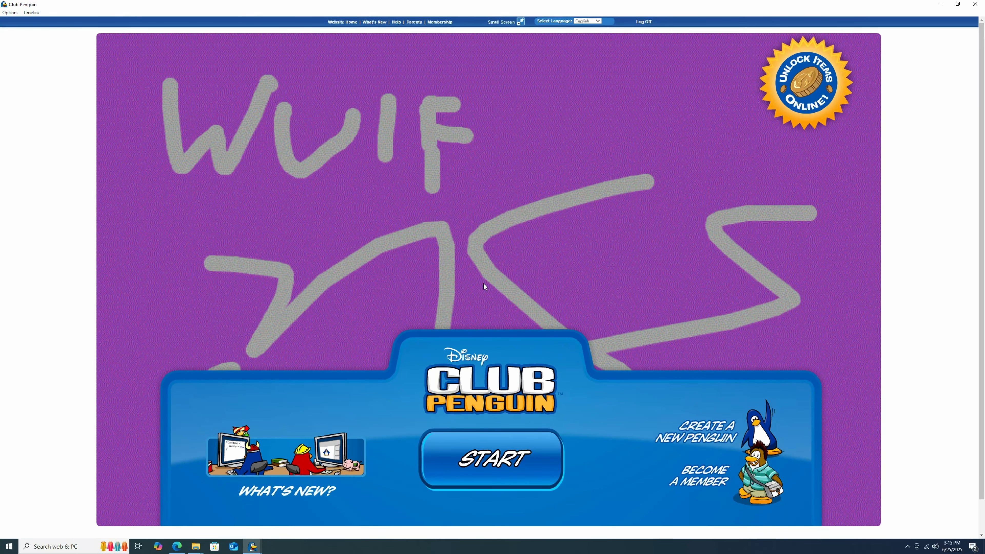
- Close the Club Penguin game window, the Mods window and the mods folder
{"action": "left_click", "coordinate": [975, 4]}
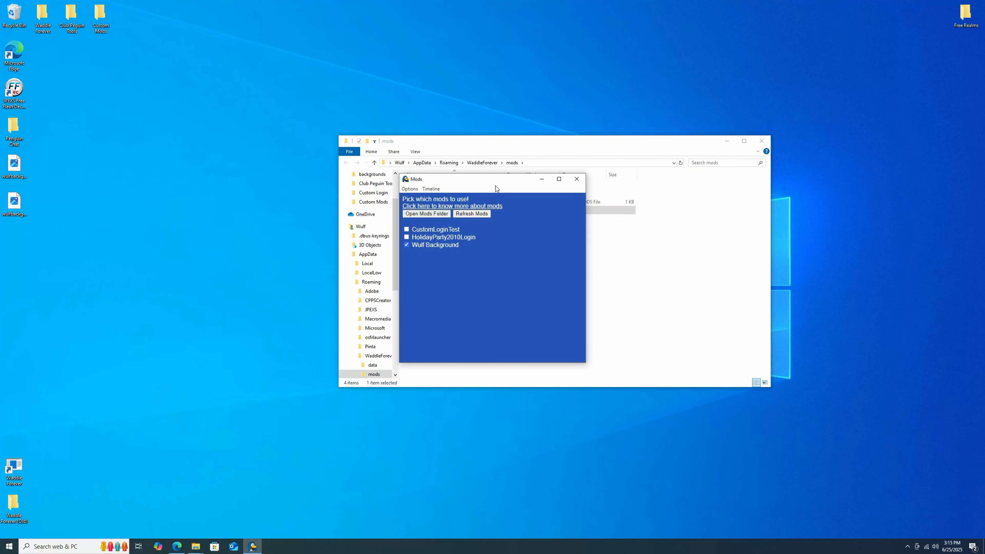
{"action": "left_click", "coordinate": [576, 179]}
{"action": "left_click", "coordinate": [762, 141]}
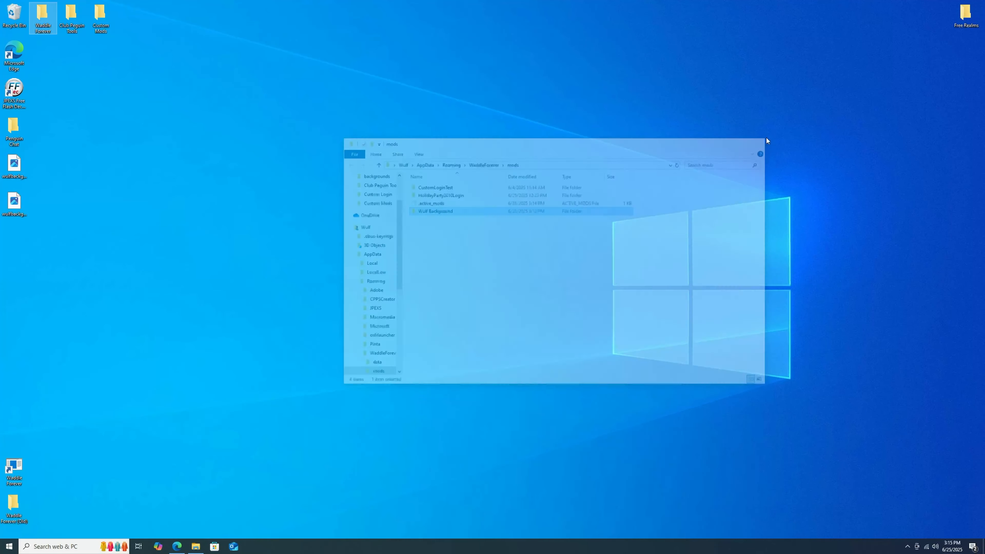